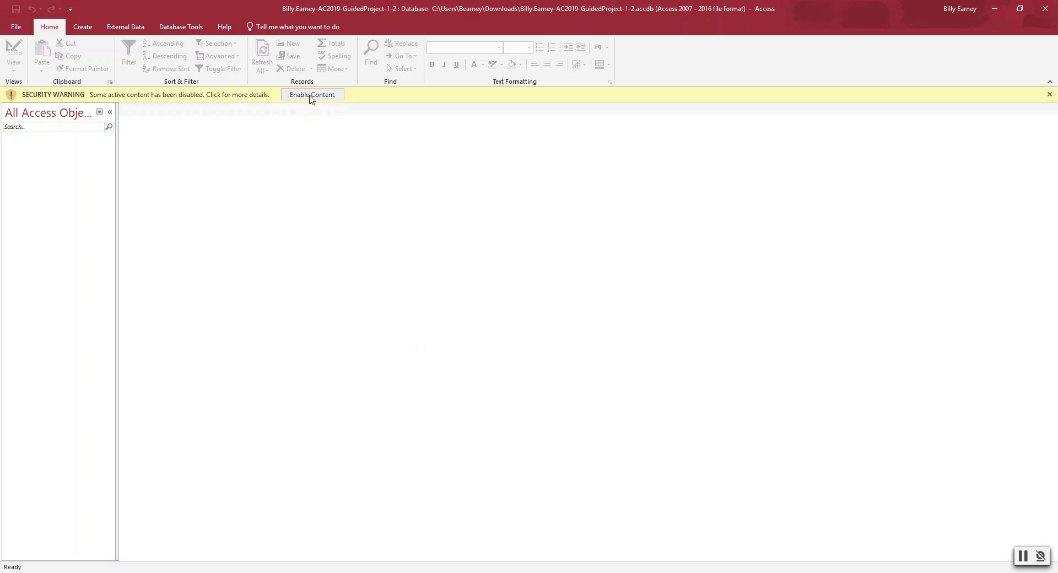
# - Enable content in the AC2019-GuidedProject-1-2 database and show the Create ribbon options
pyautogui.click(312, 94)
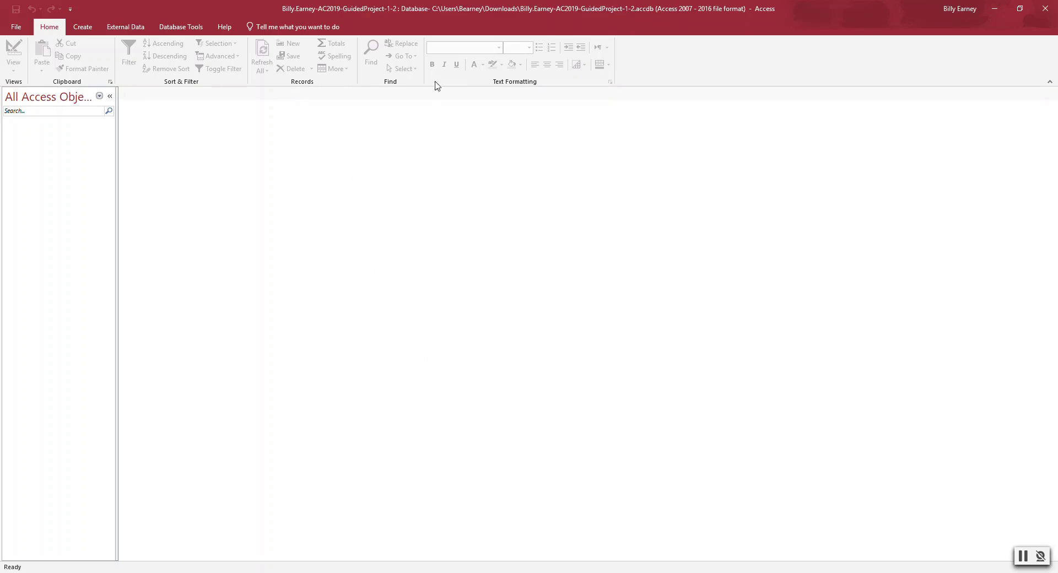
pyautogui.click(80, 27)
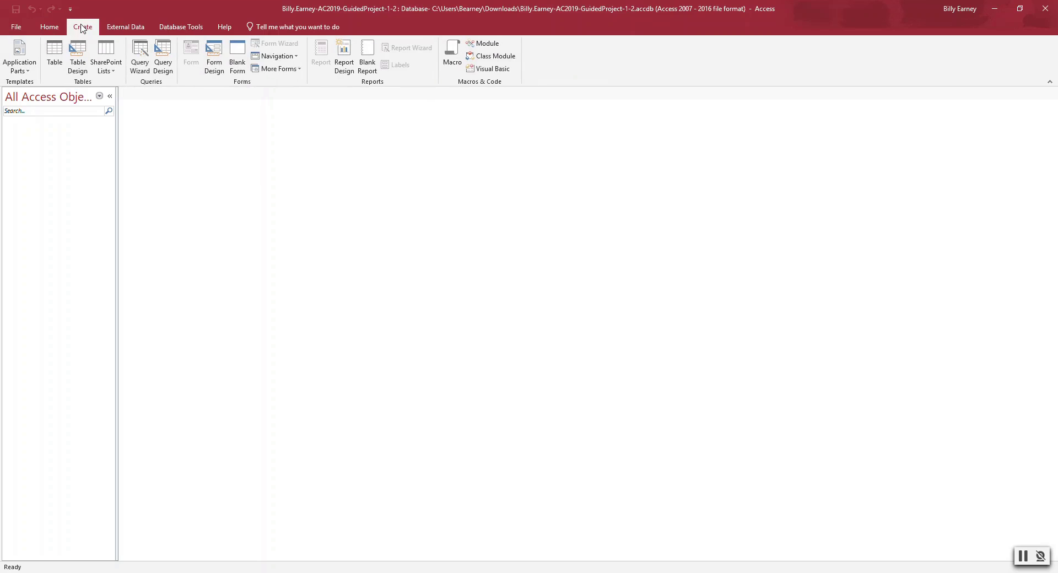
# - Create blank table Table1 and rename its ID field to MemberID
pyautogui.click(53, 54)
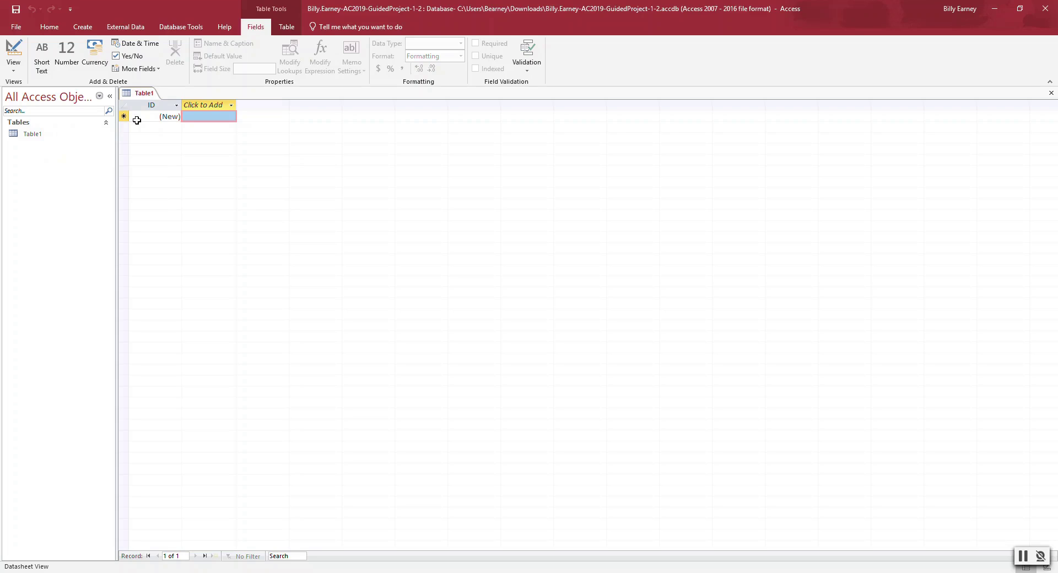
pyautogui.rightClick(139, 105)
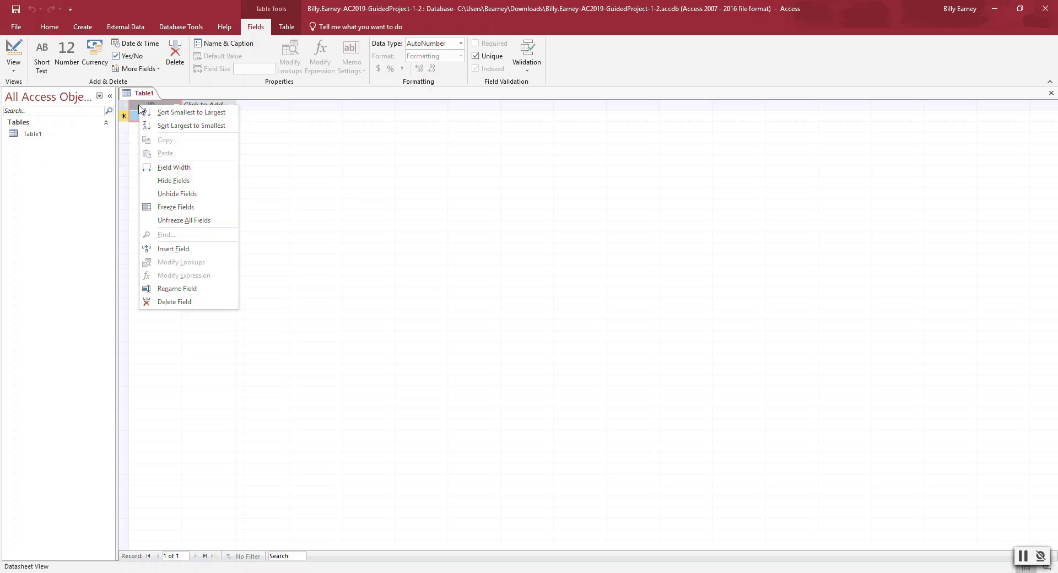
pyautogui.click(139, 105)
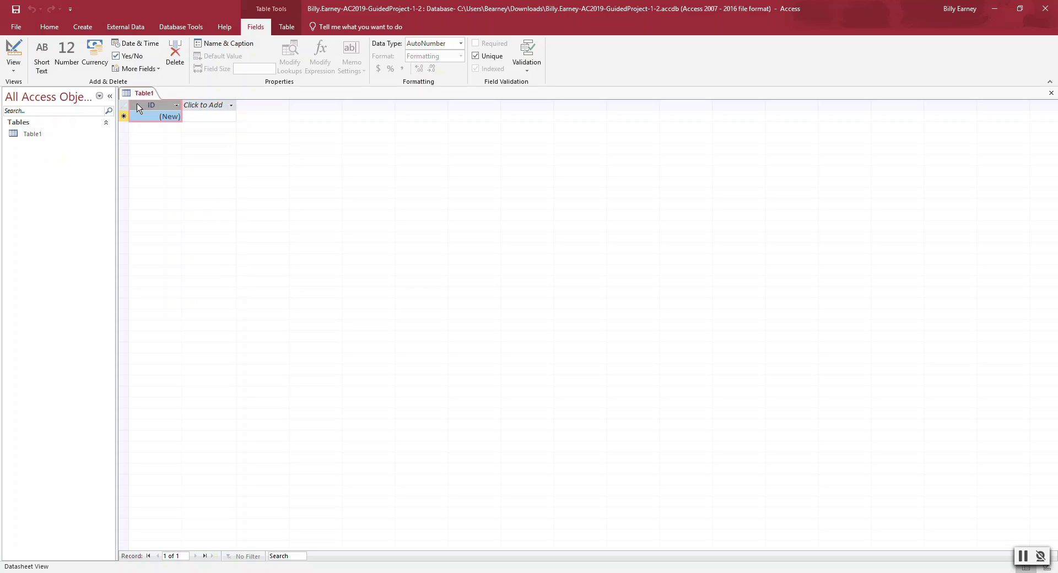
pyautogui.doubleClick(146, 104)
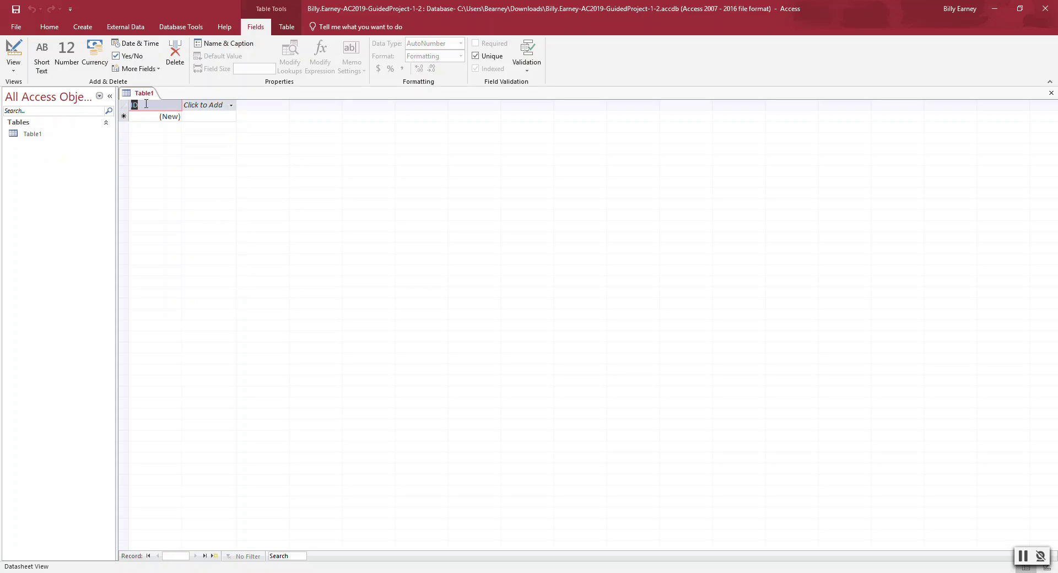
pyautogui.write('MemberID')
pyautogui.press('Tab')
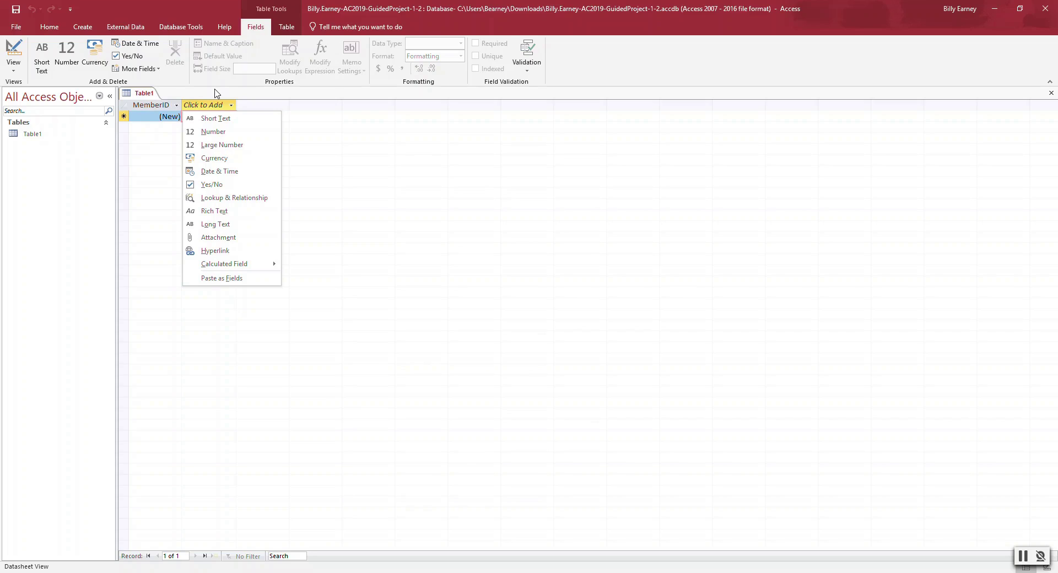
# - Add four Short Text fields named FirstName, LastName, Address and City
pyautogui.click(219, 119)
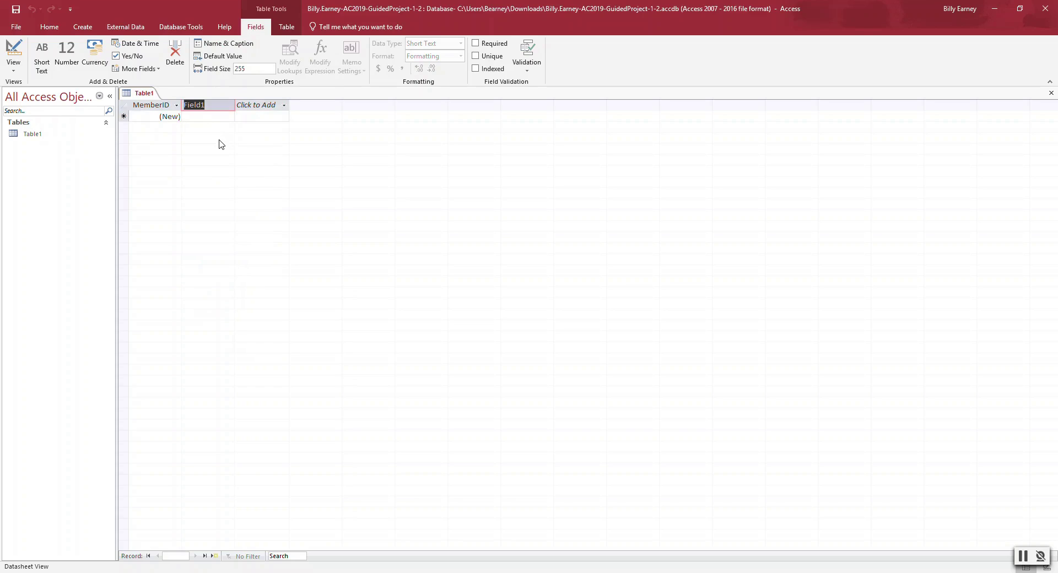
pyautogui.write('FirstName')
pyautogui.press('Tab')
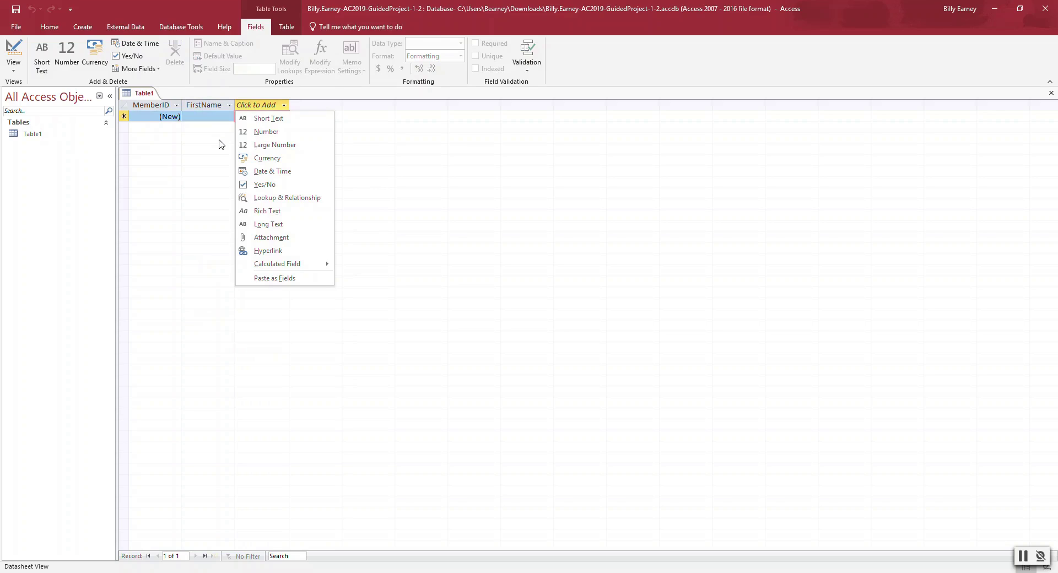
pyautogui.click(285, 118)
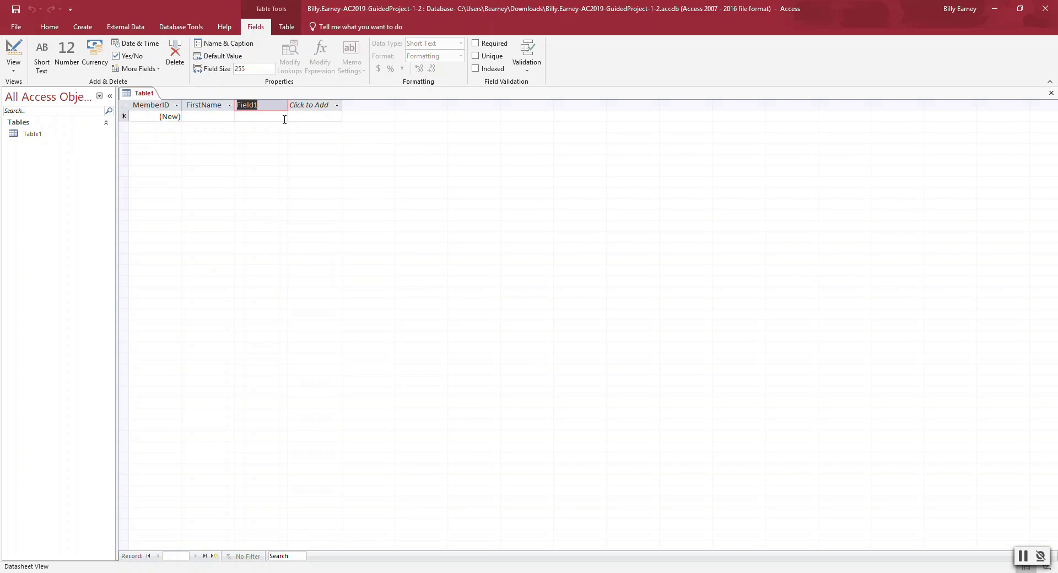
pyautogui.write('LastName')
pyautogui.press('Return')
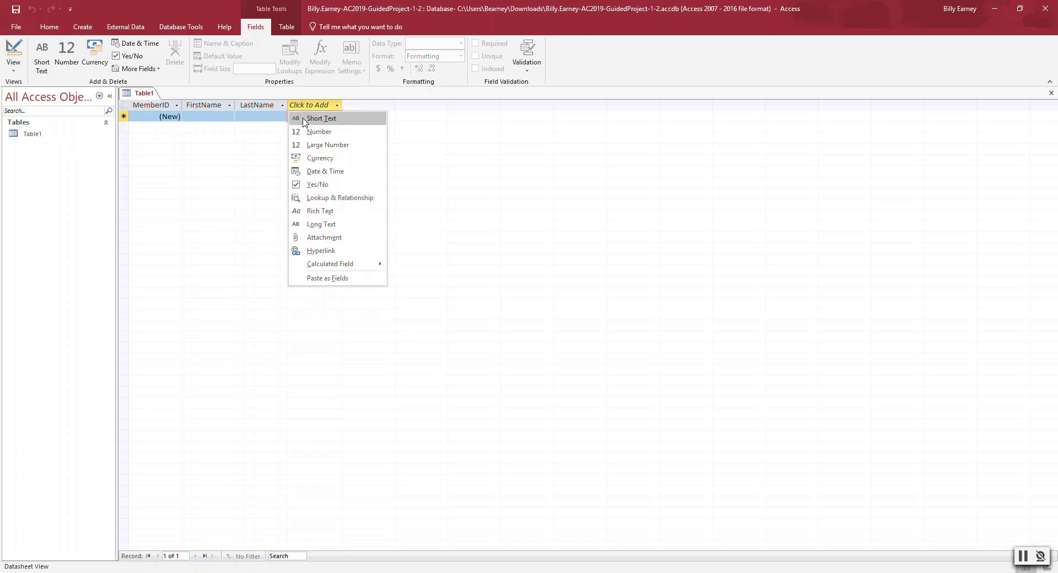
pyautogui.click(304, 119)
pyautogui.write('Address')
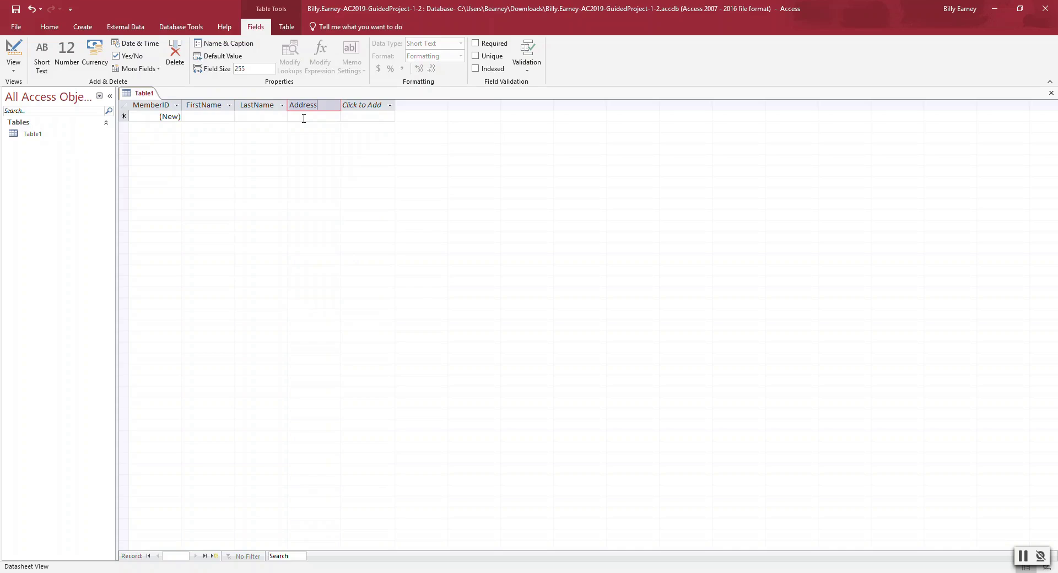
pyautogui.press('Return')
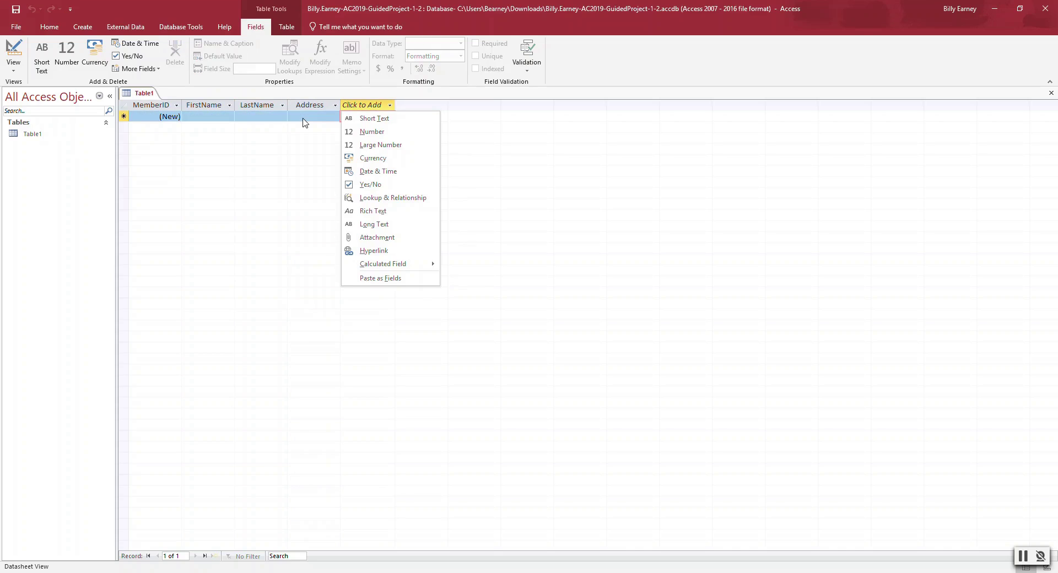
pyautogui.click(374, 117)
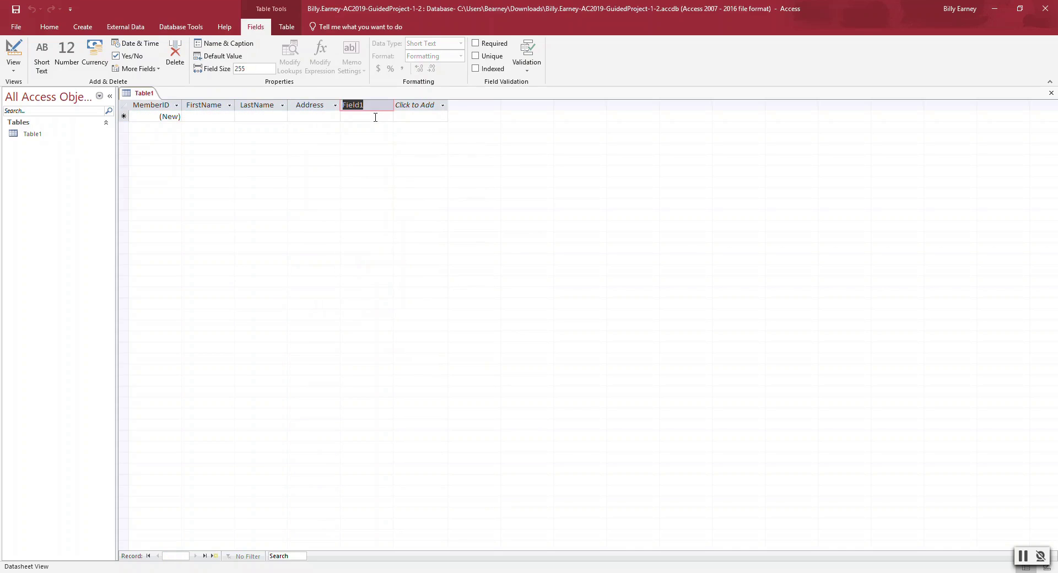
pyautogui.write('City')
pyautogui.press('Return')
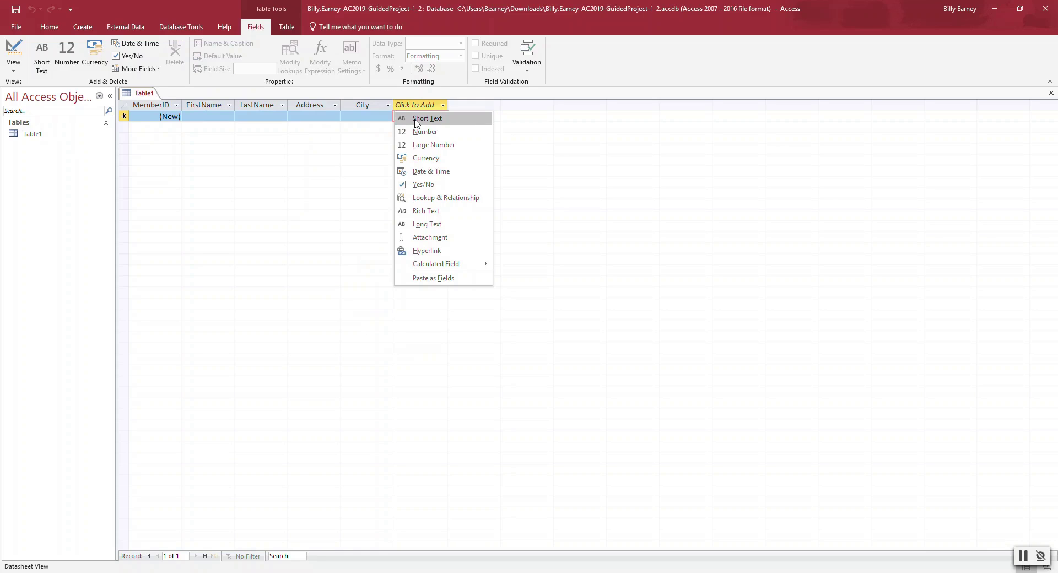
# - Add Short Text fields State and ZipCode after City
pyautogui.click(416, 119)
pyautogui.write('State')
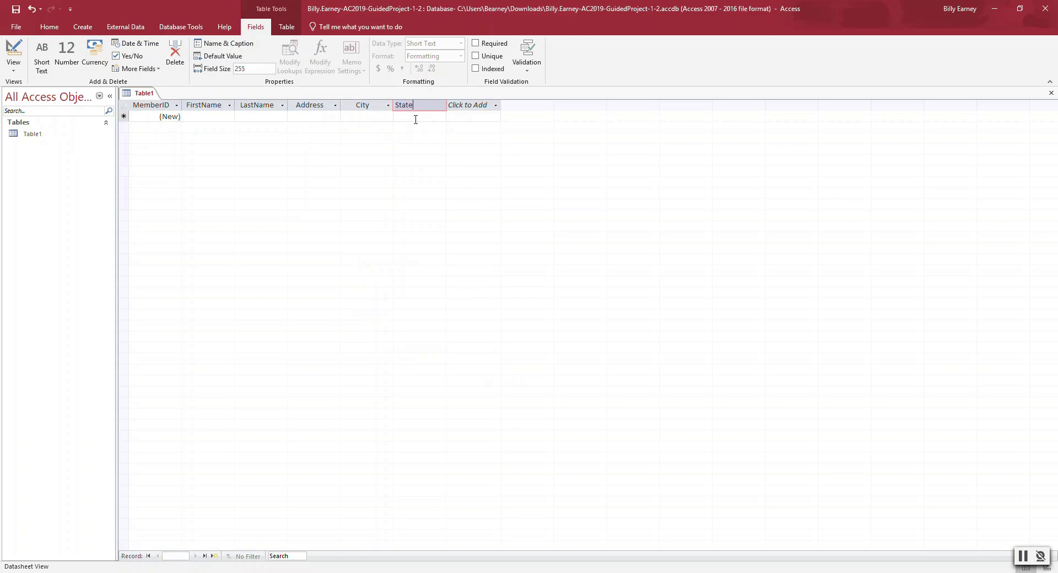
pyautogui.press('Return')
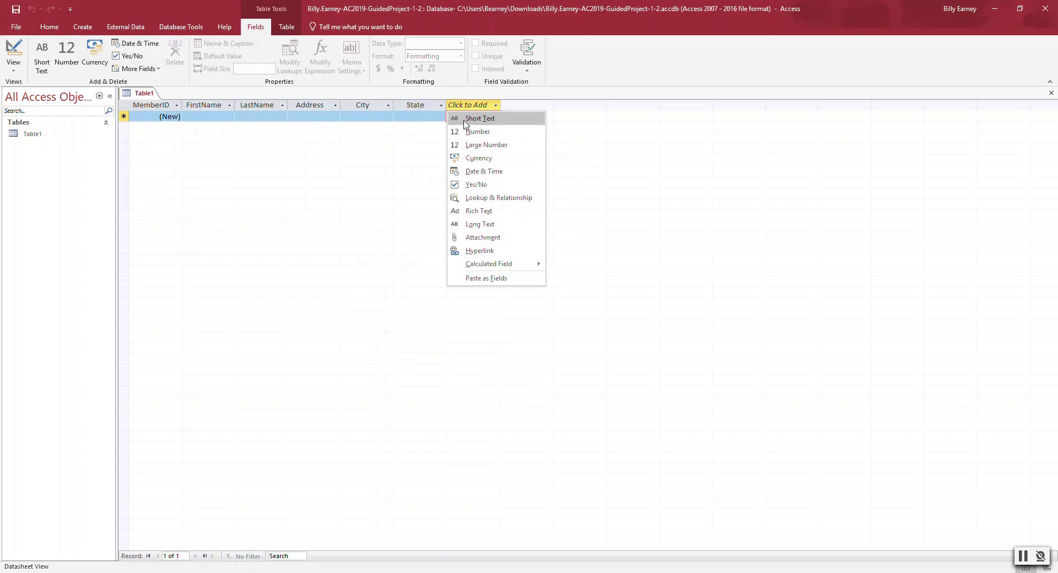
pyautogui.click(463, 119)
pyautogui.write('Zip')
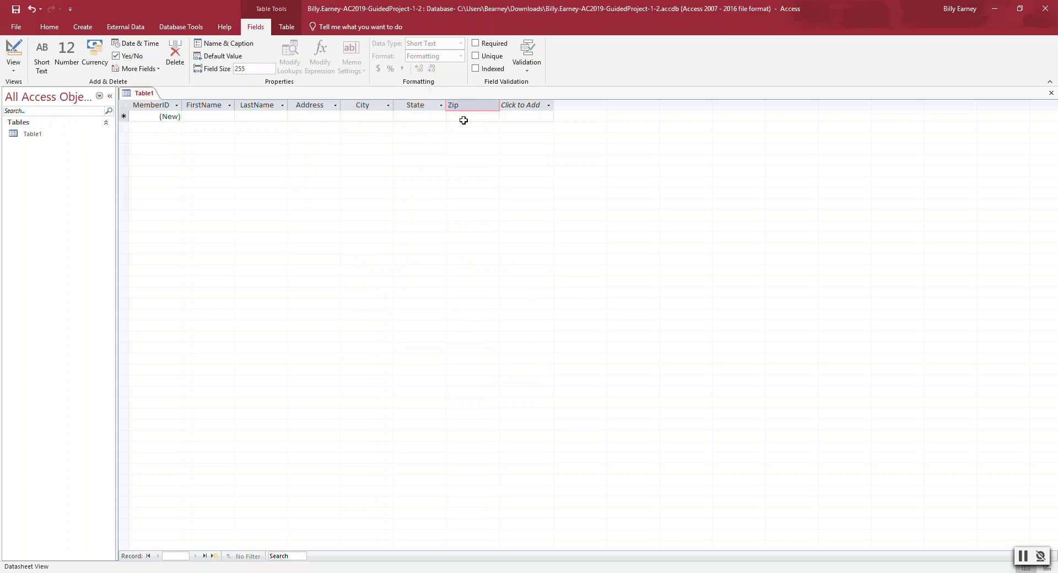
pyautogui.write('Code')
pyautogui.press('Tab')
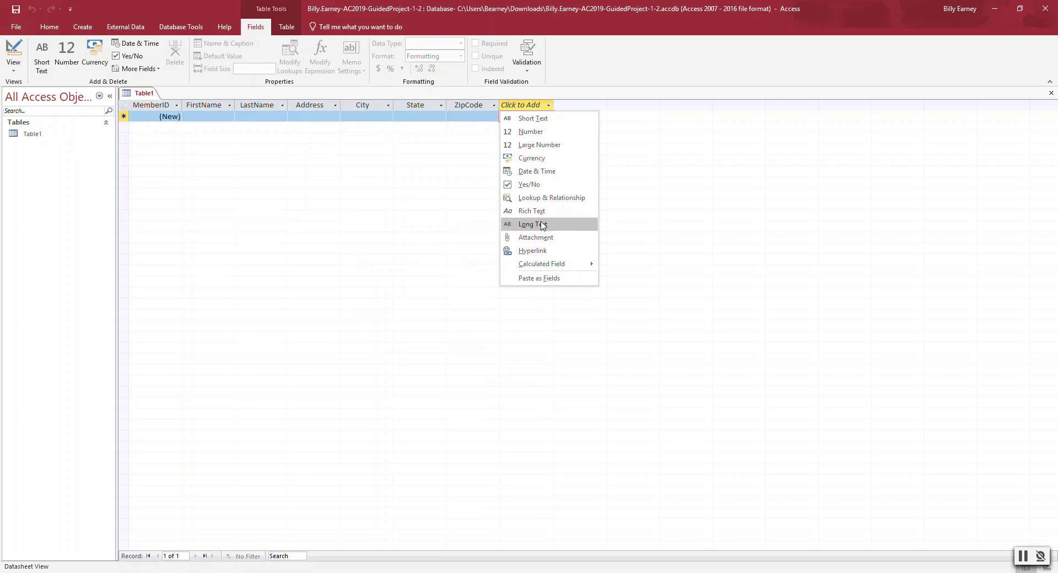
# - Add a Hyperlink field EmailAddrress and a Short Text field CellPhoneNumber
pyautogui.click(542, 251)
pyautogui.write('Email')
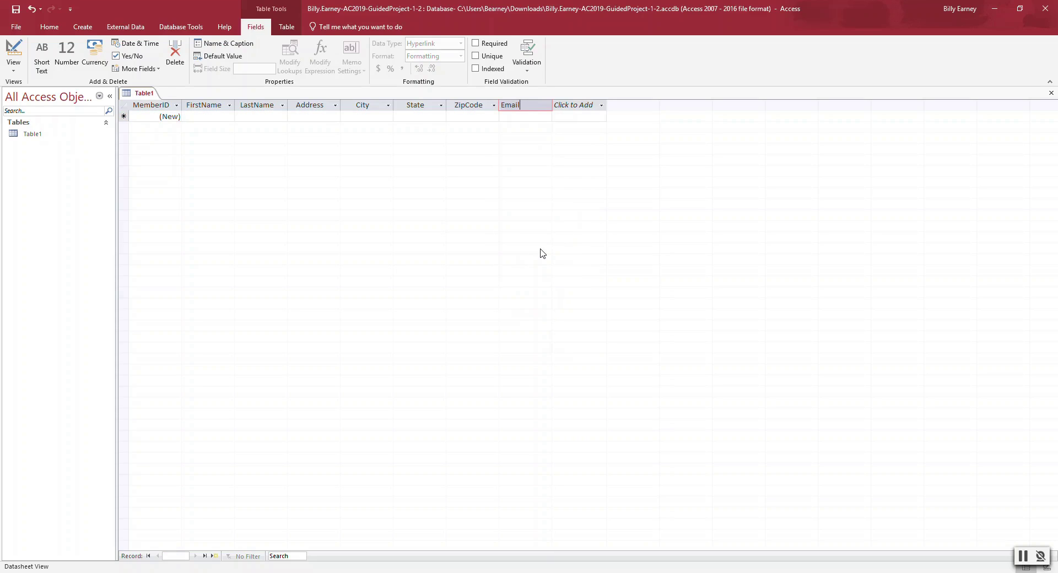
pyautogui.write('Addr')
pyautogui.write('ress')
pyautogui.press('Return')
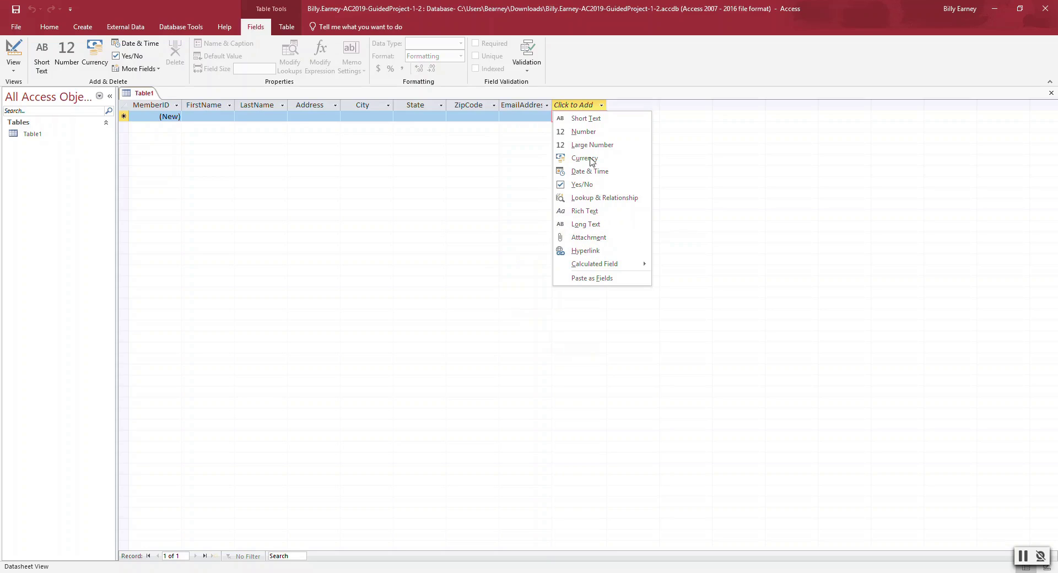
pyautogui.click(588, 119)
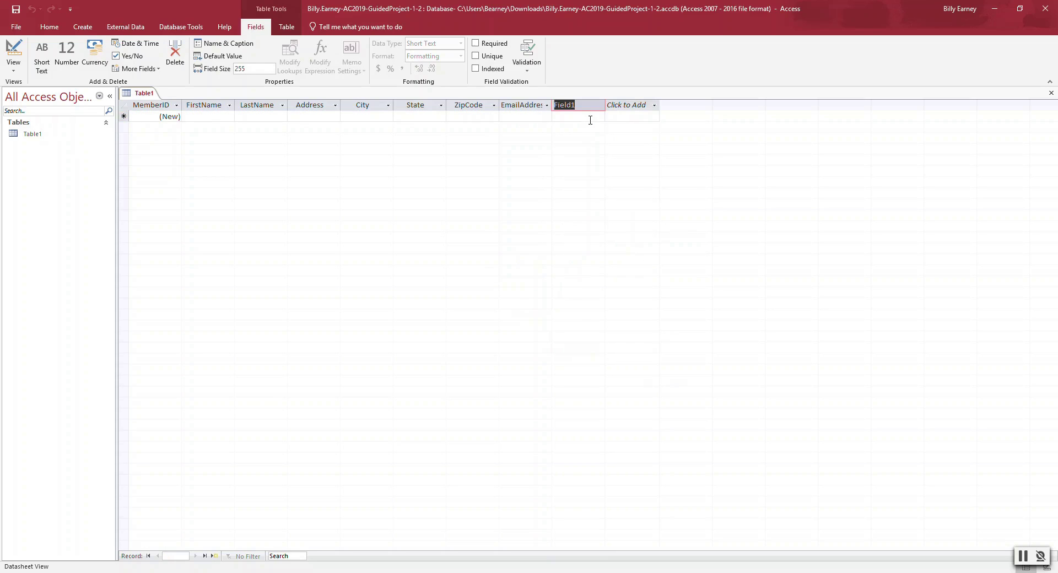
pyautogui.write('CellPhoneNumber')
pyautogui.click(36, 141)
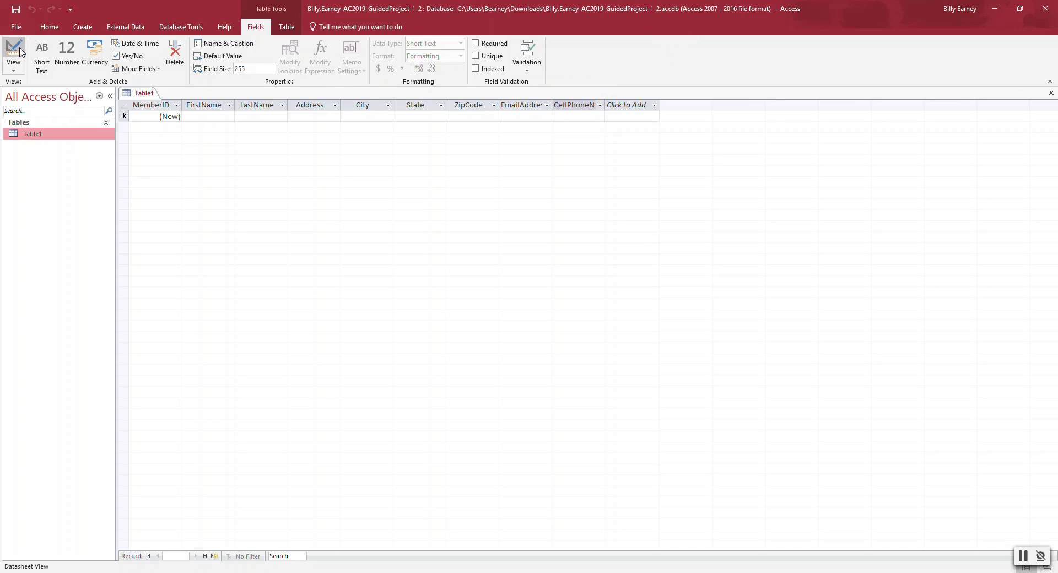
# - Save Table1 under the name Members when switching views
pyautogui.click(20, 51)
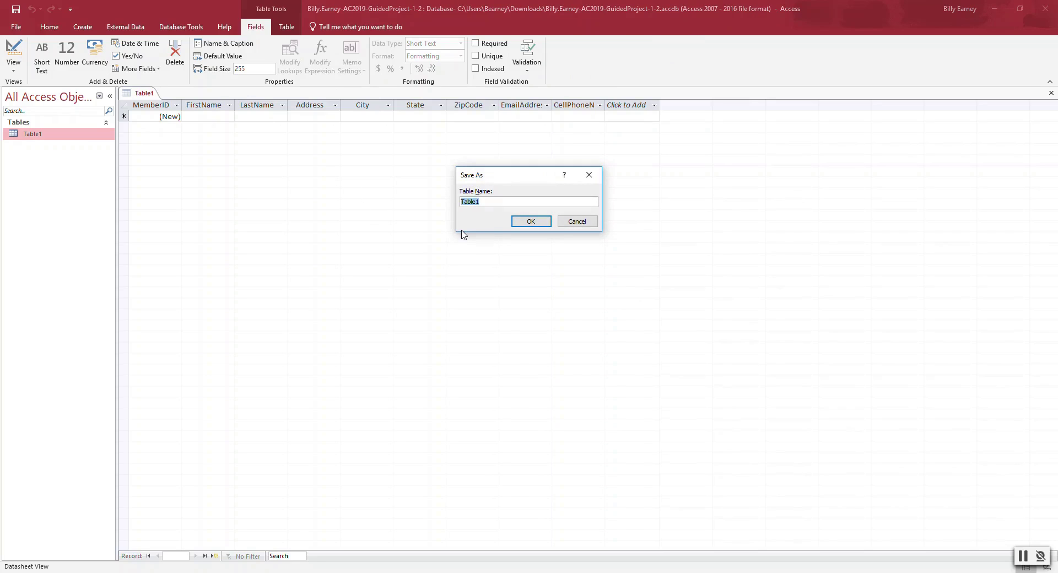
pyautogui.press('BackSpace')
pyautogui.write('Members')
pyautogui.click(529, 222)
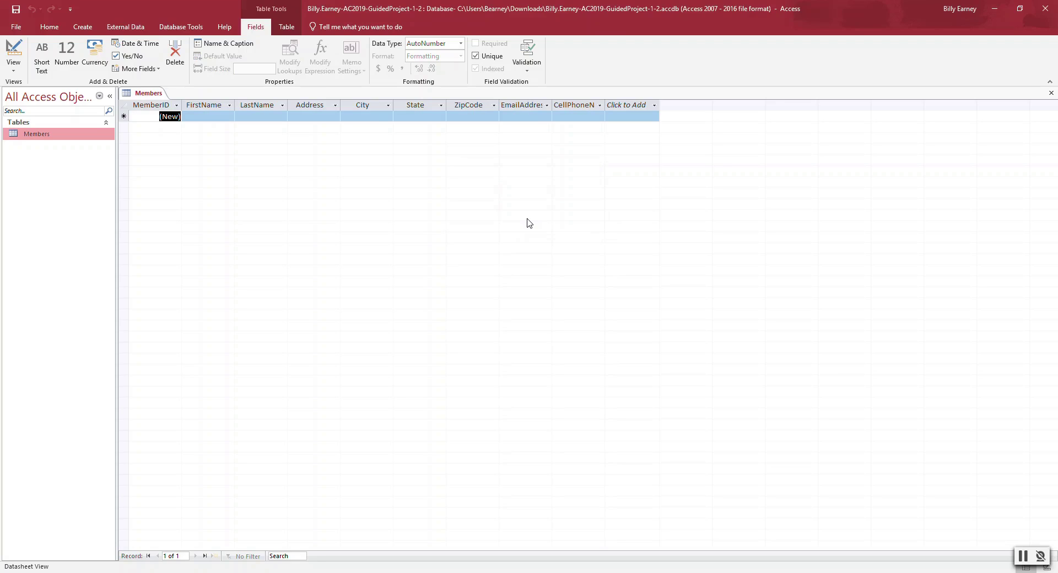
# - Give the MemberID field the caption Member ID
pyautogui.click(158, 105)
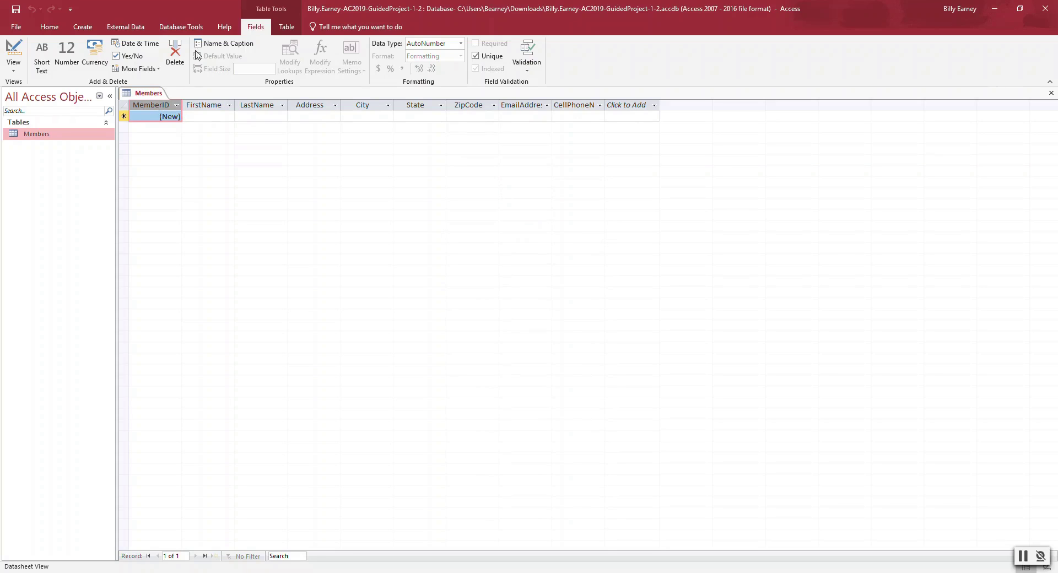
pyautogui.click(223, 44)
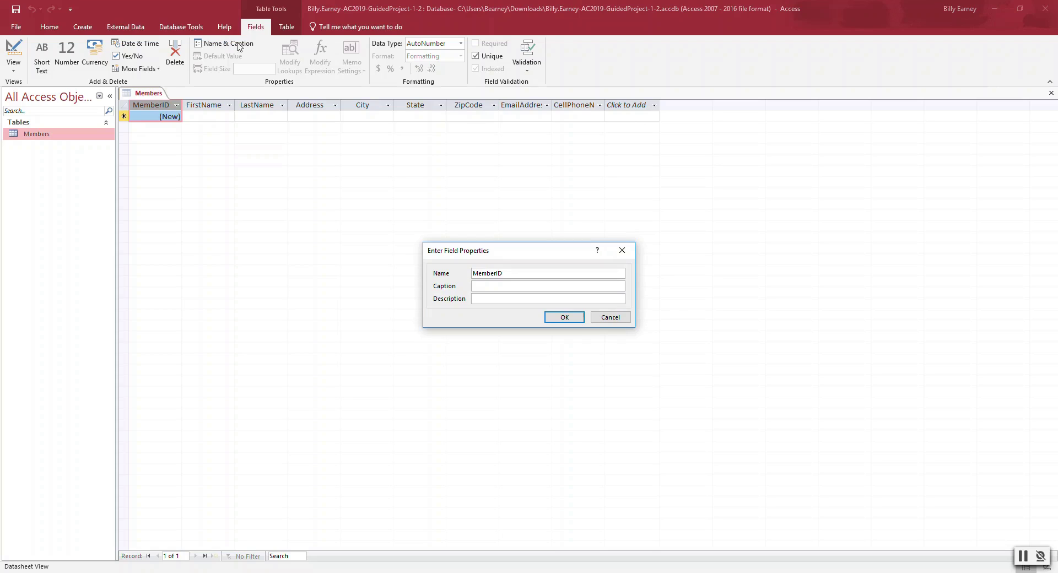
pyautogui.click(512, 285)
pyautogui.write('Member ID')
pyautogui.click(575, 318)
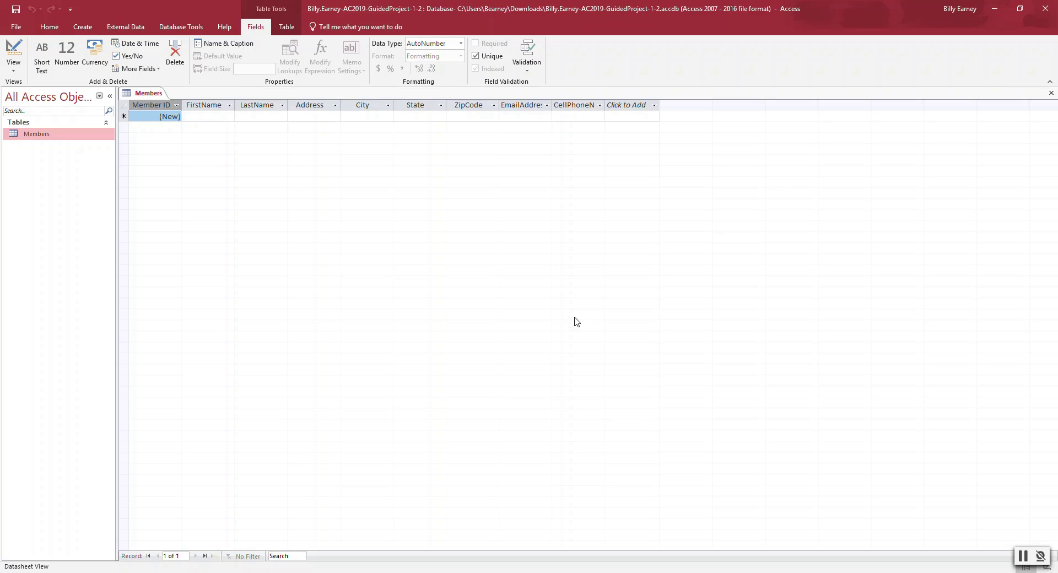
# - Give the FirstName field the caption First Name
pyautogui.click(214, 106)
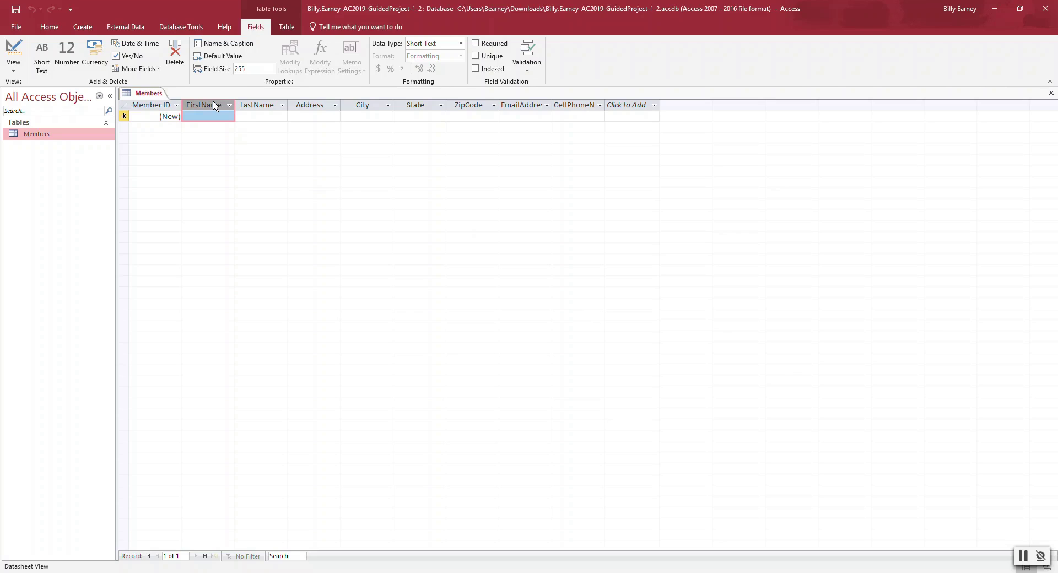
pyautogui.click(243, 46)
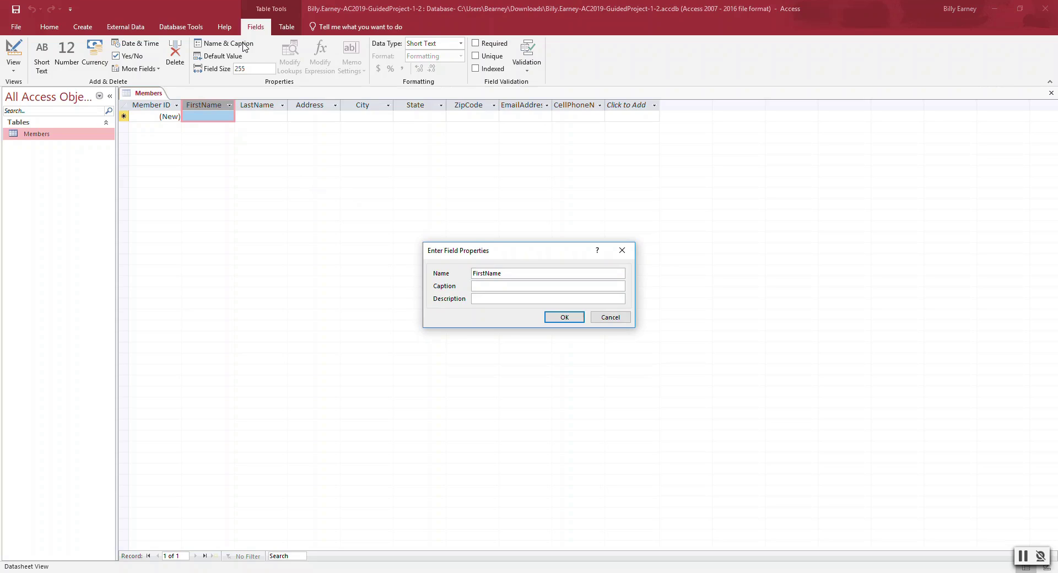
pyautogui.click(506, 288)
pyautogui.write('First Name')
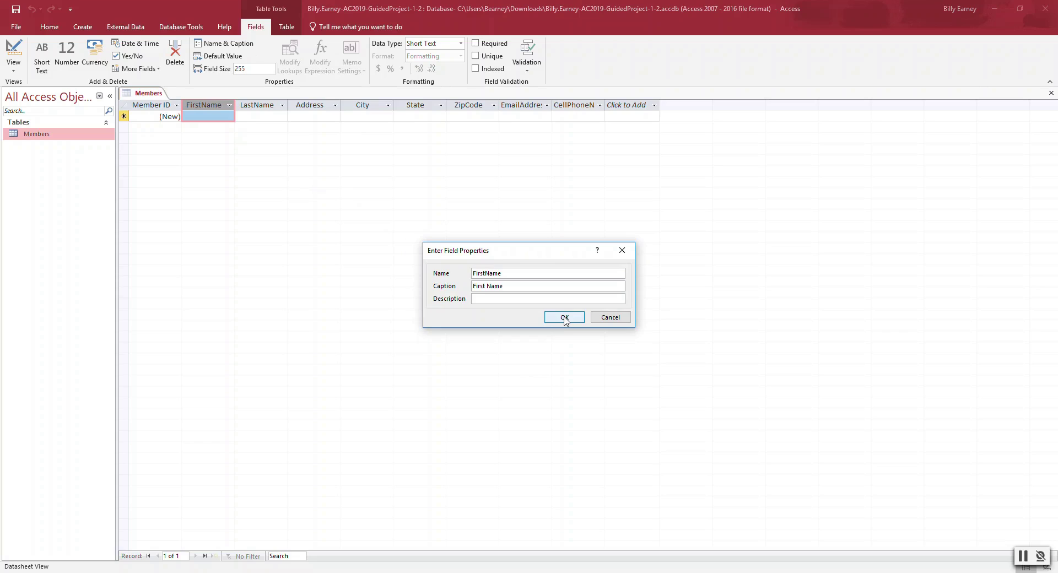
pyautogui.click(565, 319)
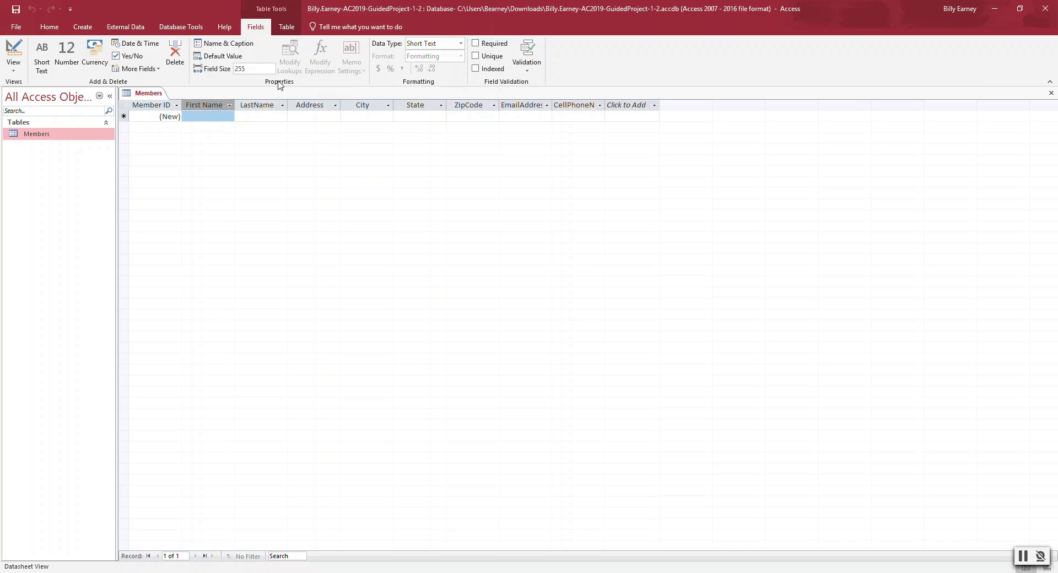
# - Set the First Name field size to 20
pyautogui.click(262, 69)
pyautogui.write('2')
pyautogui.press('Return')
# - Caption the LastName field Last Name and set its field size to 25
pyautogui.click(271, 108)
pyautogui.click(235, 45)
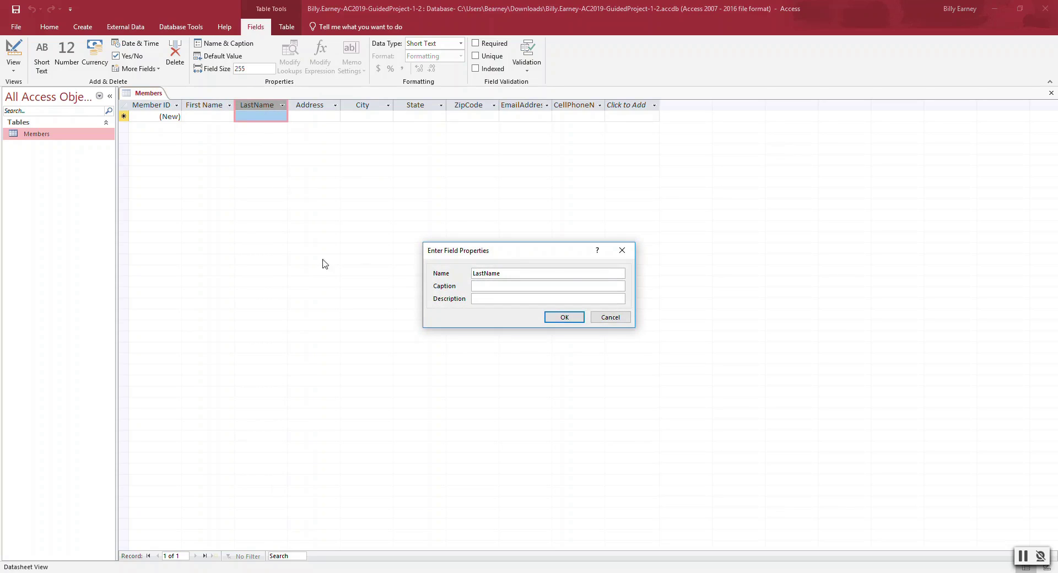
pyautogui.click(521, 285)
pyautogui.write('Last Name')
pyautogui.click(565, 317)
pyautogui.doubleClick(248, 68)
pyautogui.write('25')
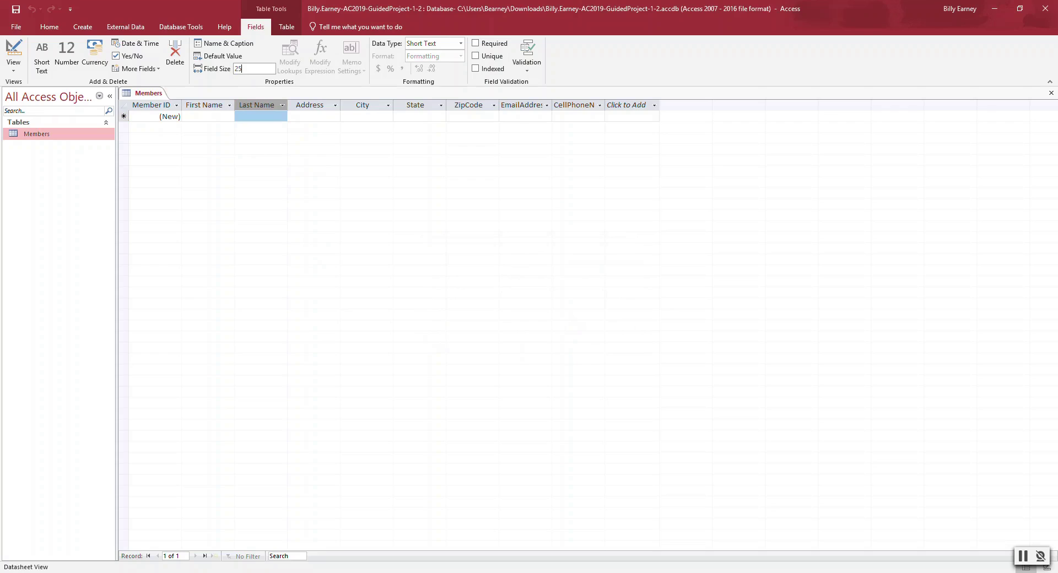
# - Set field sizes of 45 for Address and 25 for City
pyautogui.click(311, 105)
pyautogui.doubleClick(256, 68)
pyautogui.press('BackSpace')
pyautogui.write('456')
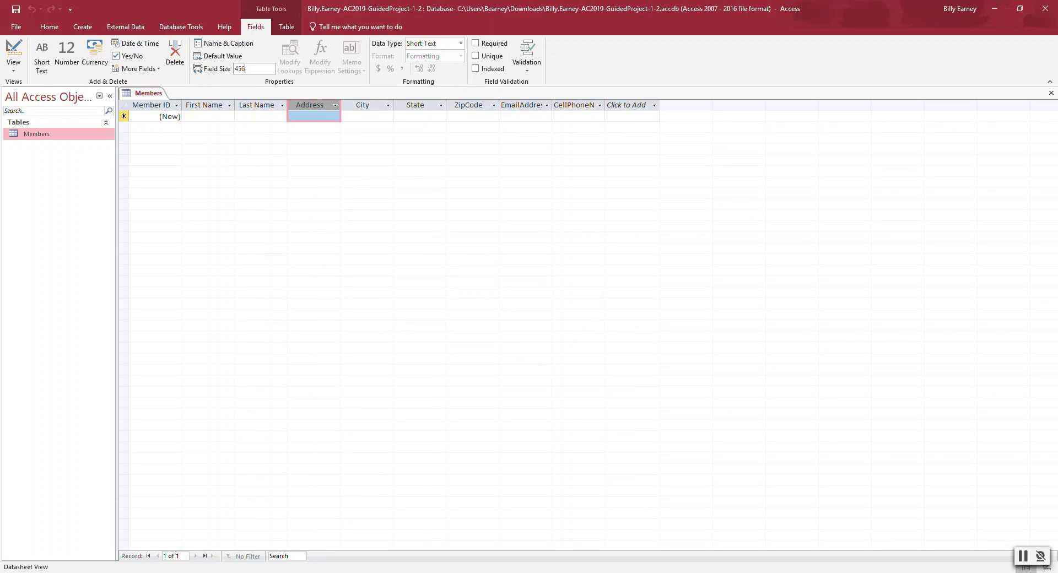
pyautogui.click(365, 105)
pyautogui.doubleClick(257, 69)
pyautogui.press('BackSpace')
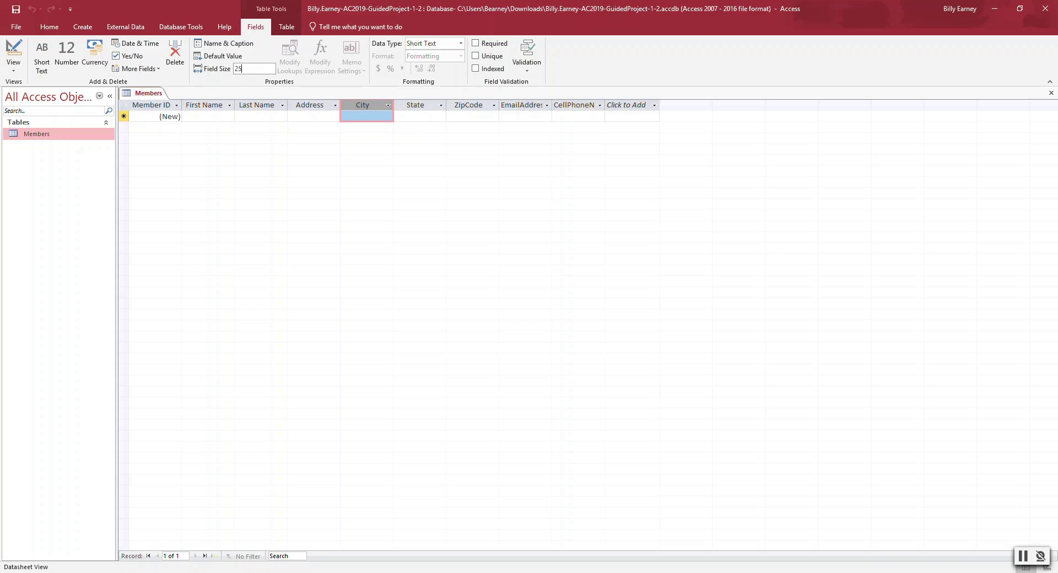
pyautogui.click(307, 104)
pyautogui.click(359, 106)
# - Set field sizes of 2 for State and 5 for ZipCode
pyautogui.click(410, 104)
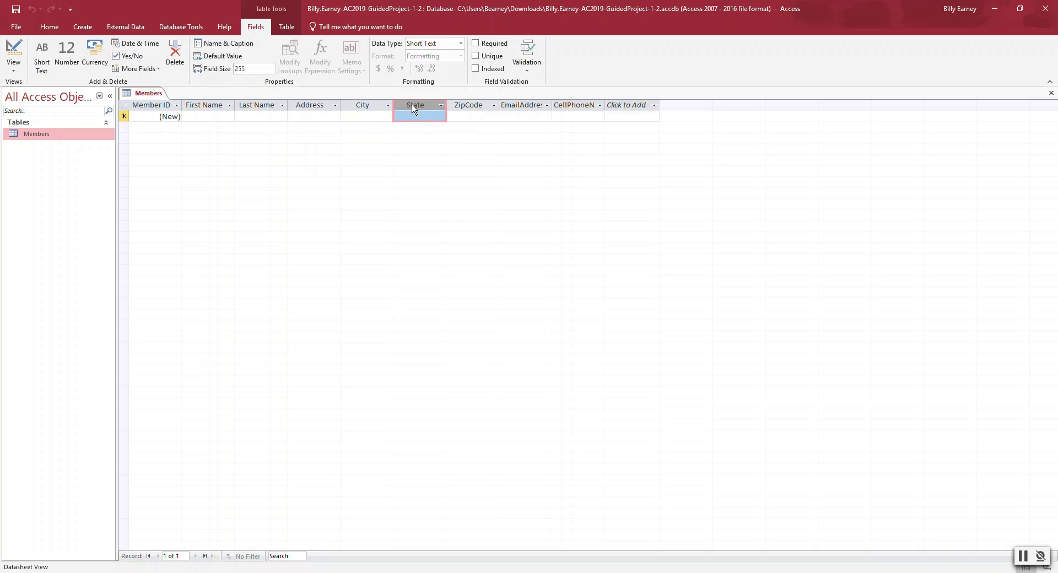
pyautogui.doubleClick(265, 71)
pyautogui.write('2')
pyautogui.click(477, 104)
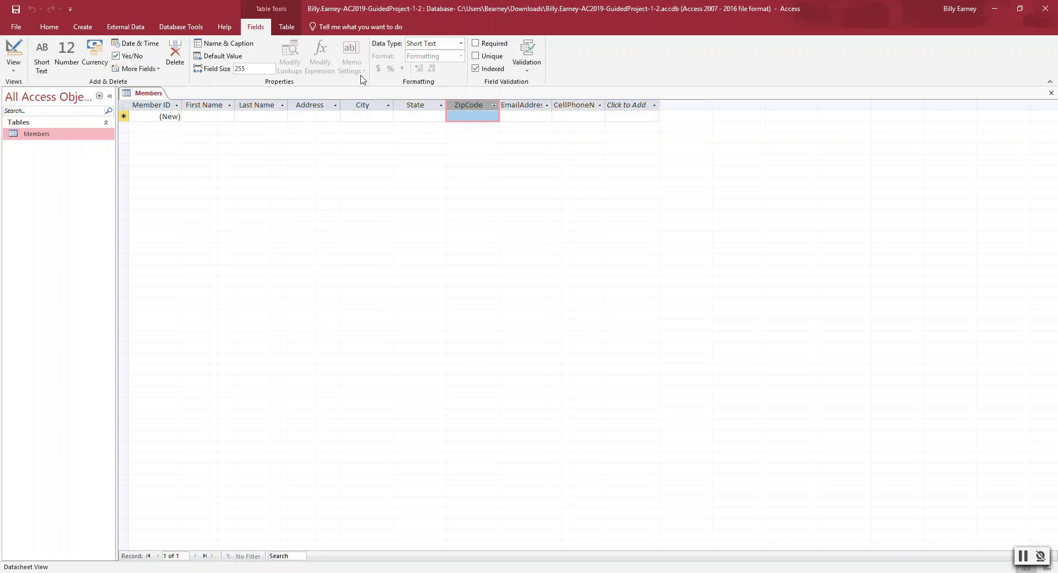
pyautogui.click(262, 68)
pyautogui.write('5')
pyautogui.click(518, 104)
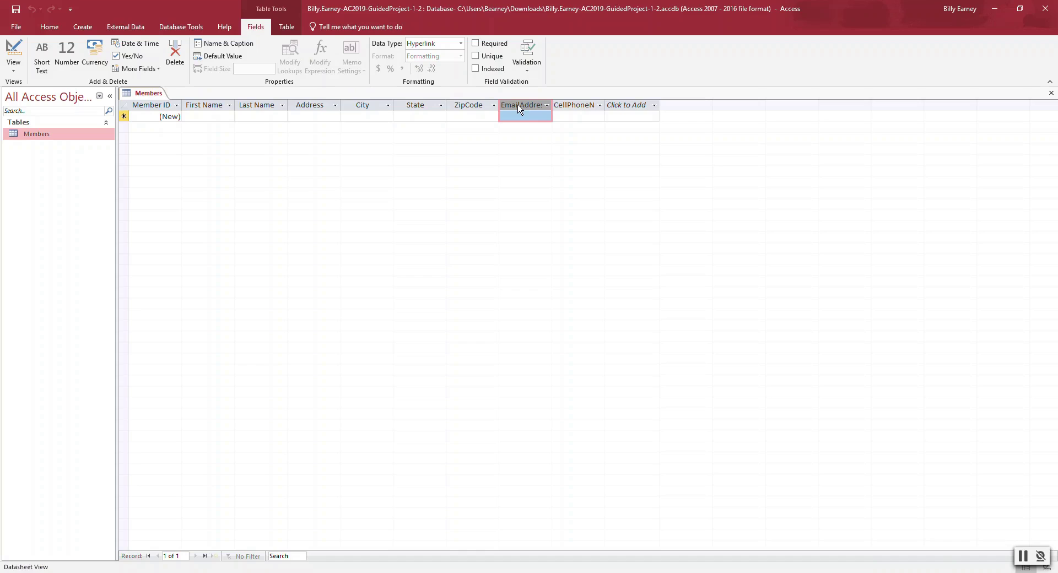
# - Caption the EmailAddress field Email
pyautogui.click(204, 44)
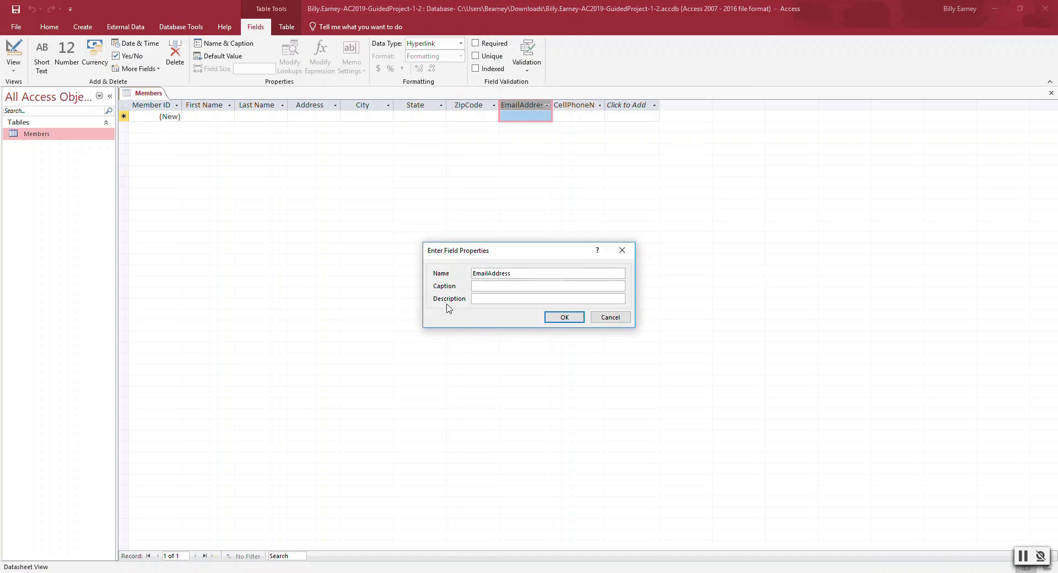
pyautogui.click(498, 285)
pyautogui.write('Email')
pyautogui.click(573, 318)
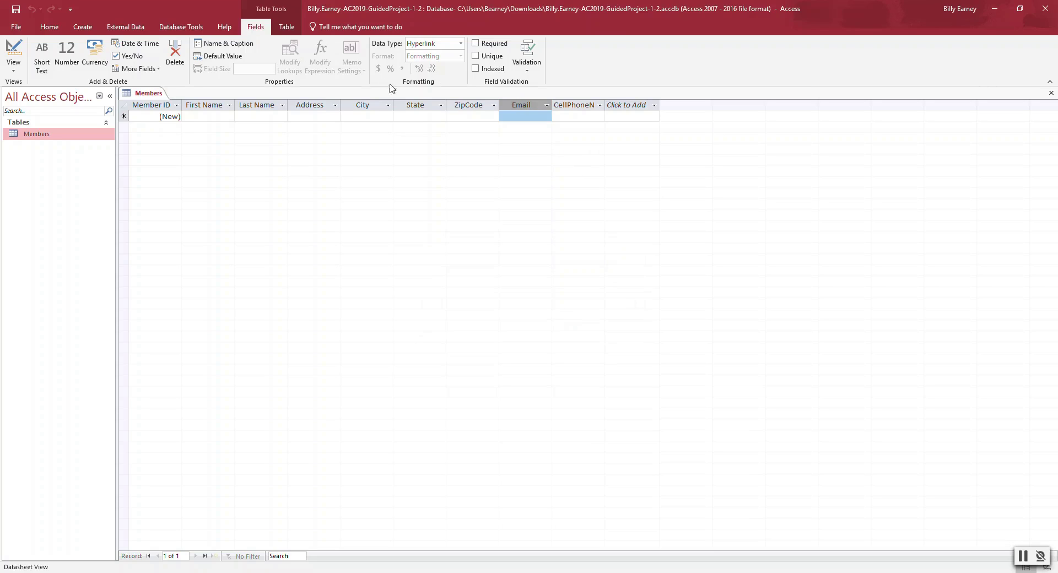
# - Caption the CellPhoneNumber field Cell Phone
pyautogui.click(570, 104)
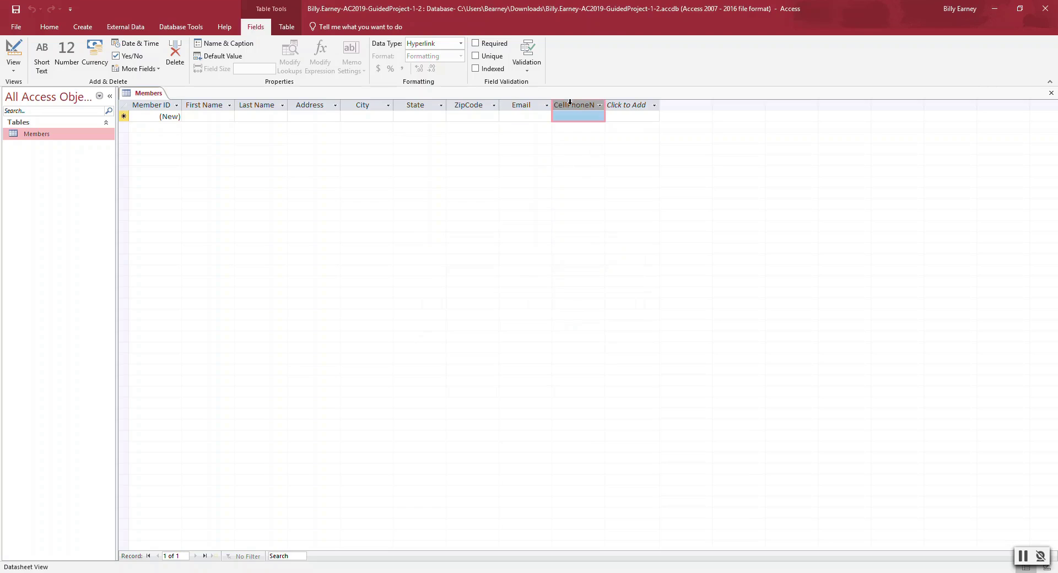
pyautogui.click(223, 43)
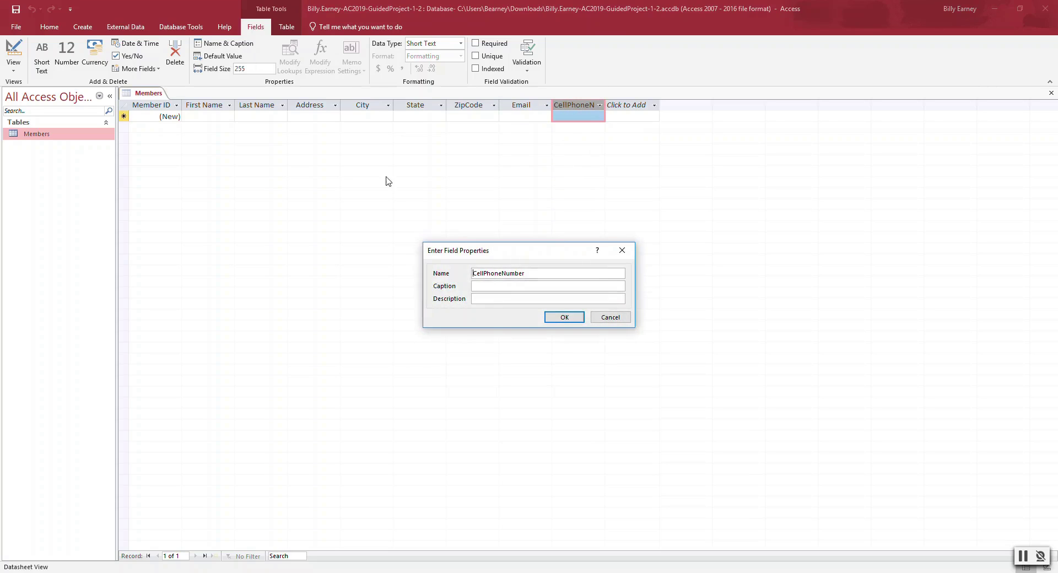
pyautogui.click(541, 289)
pyautogui.write('Cell Phone')
pyautogui.click(564, 319)
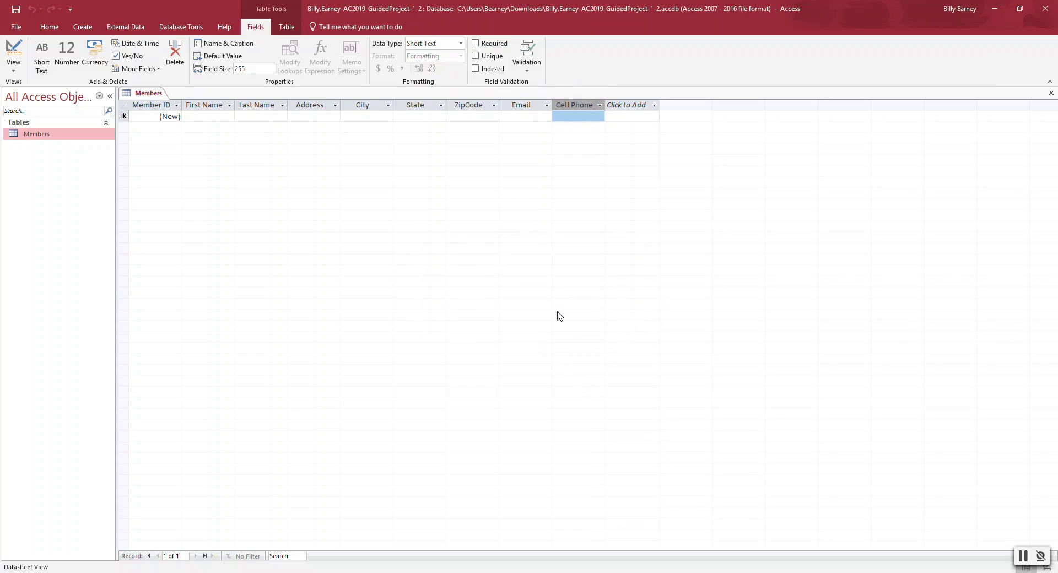
# - Limit the Cell Phone field to 12 characters and save the table design
pyautogui.click(249, 69)
pyautogui.write('12')
pyautogui.press('Return')
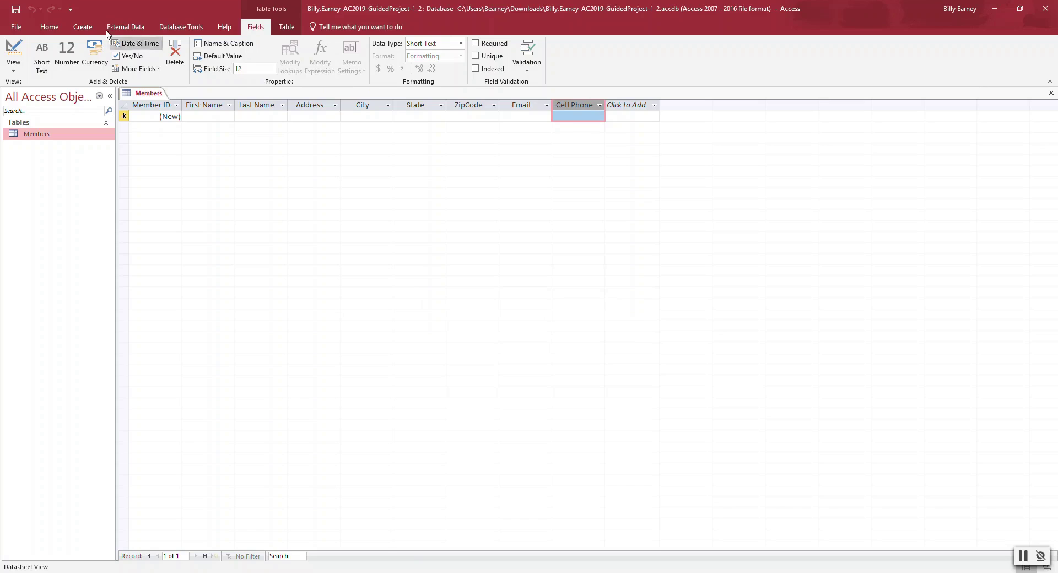
pyautogui.click(16, 10)
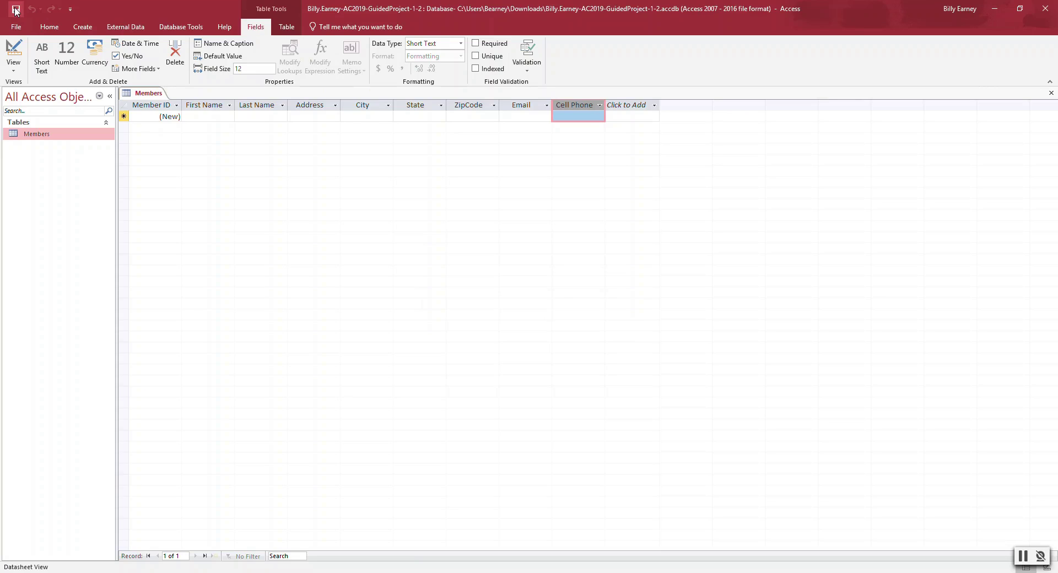
# - Enter the first member's first and last name in record 1
pyautogui.click(202, 118)
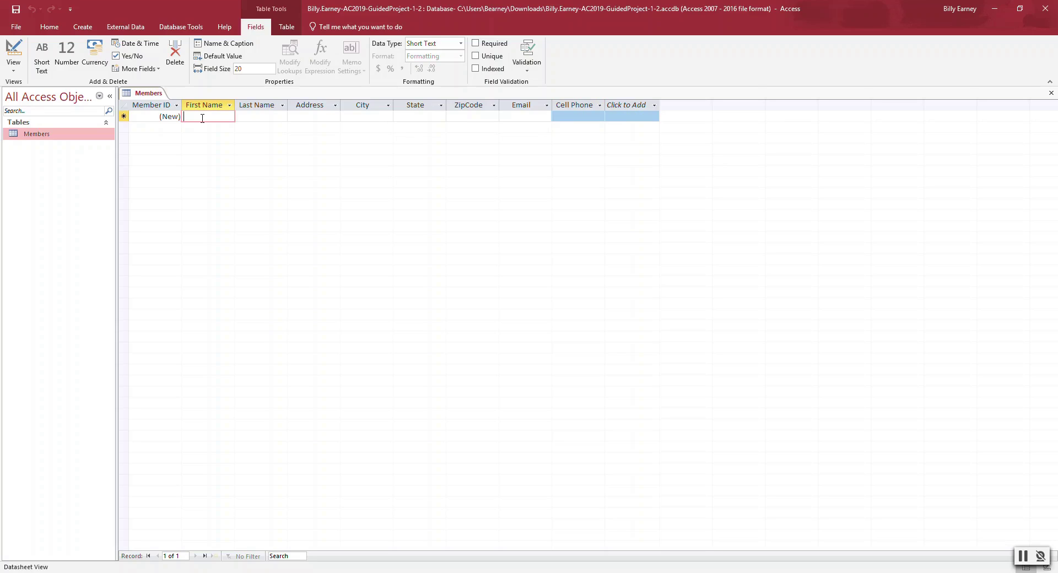
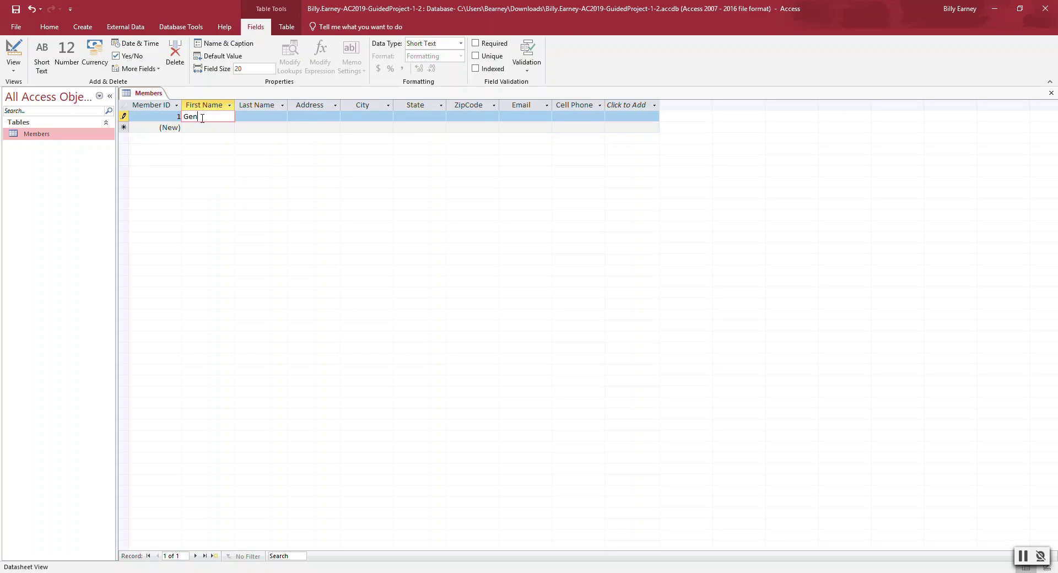
pyautogui.press('Tab')
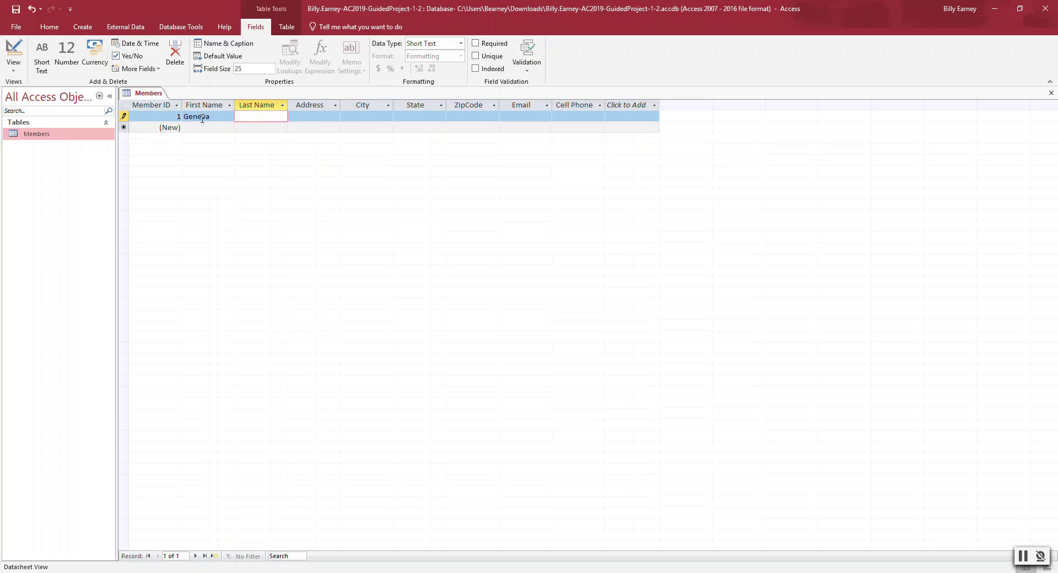
pyautogui.press('Tab')
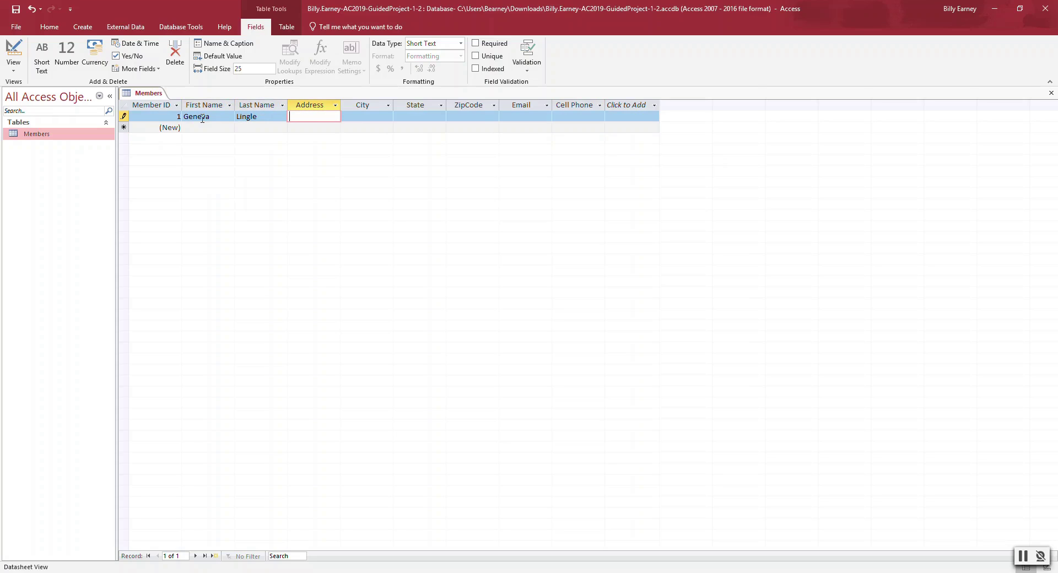
# - Fill in the member's street address, city, state and ZIP code
pyautogui.press('Tab')
pyautogui.write('CA')
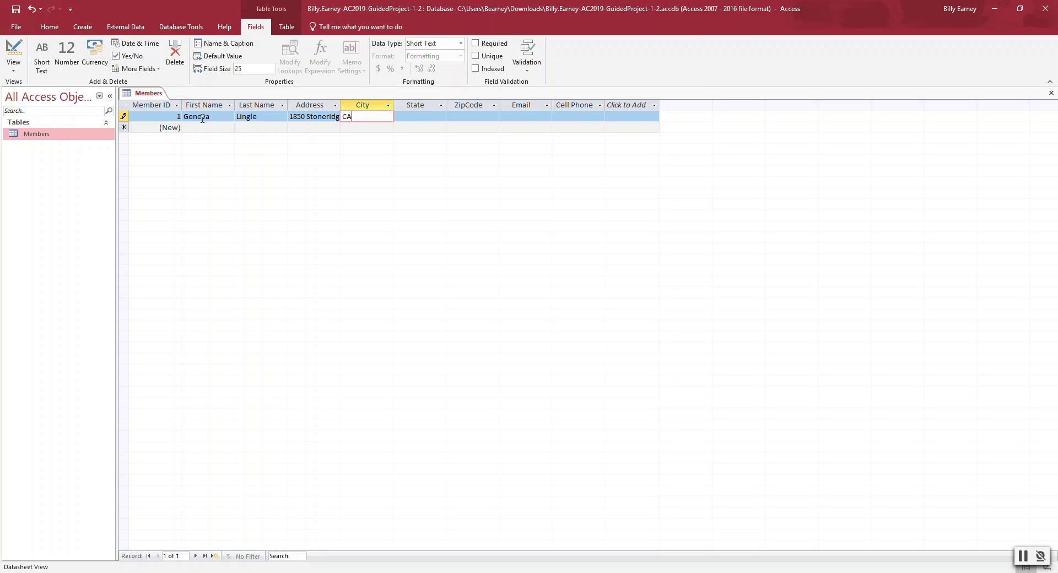
pyautogui.press('BackSpace')
pyautogui.press('BackSpace')
pyautogui.write('Cameron Park')
pyautogui.press('Tab')
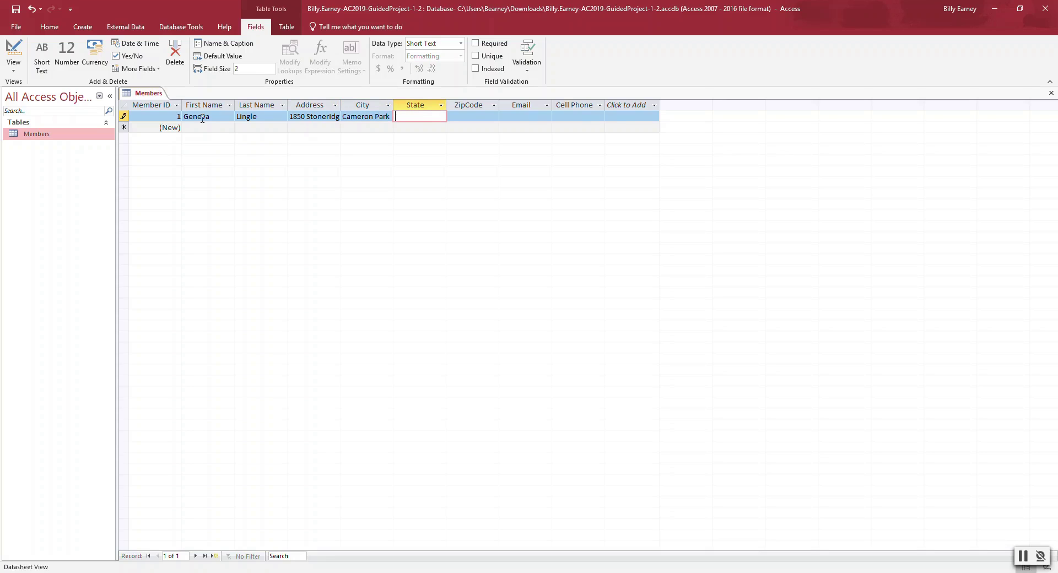
pyautogui.write('CA')
pyautogui.press('Tab')
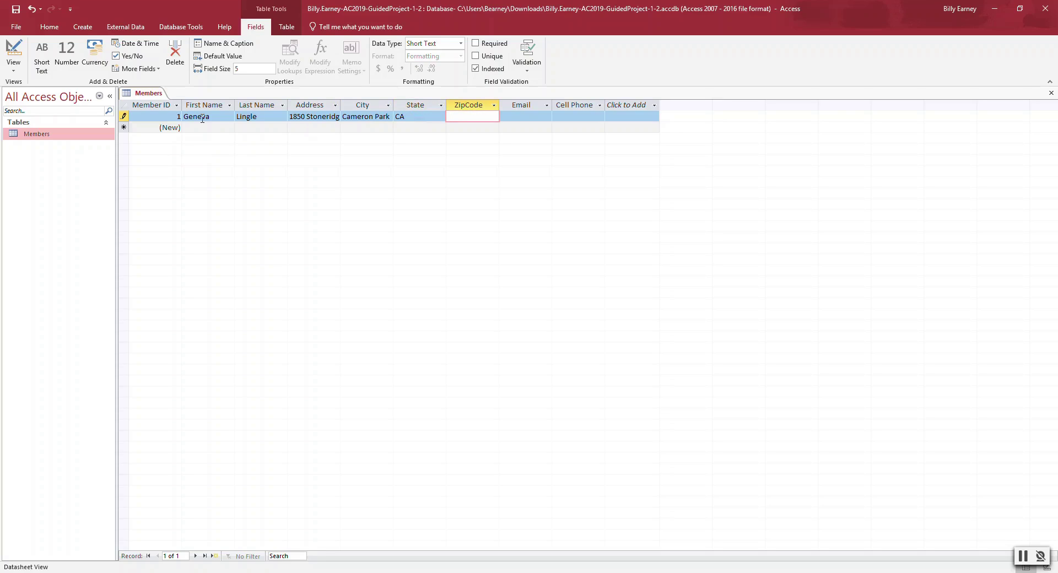
pyautogui.write('95682')
# - Enter the member's email address and cell phone number, then commit record 1
pyautogui.press('Tab')
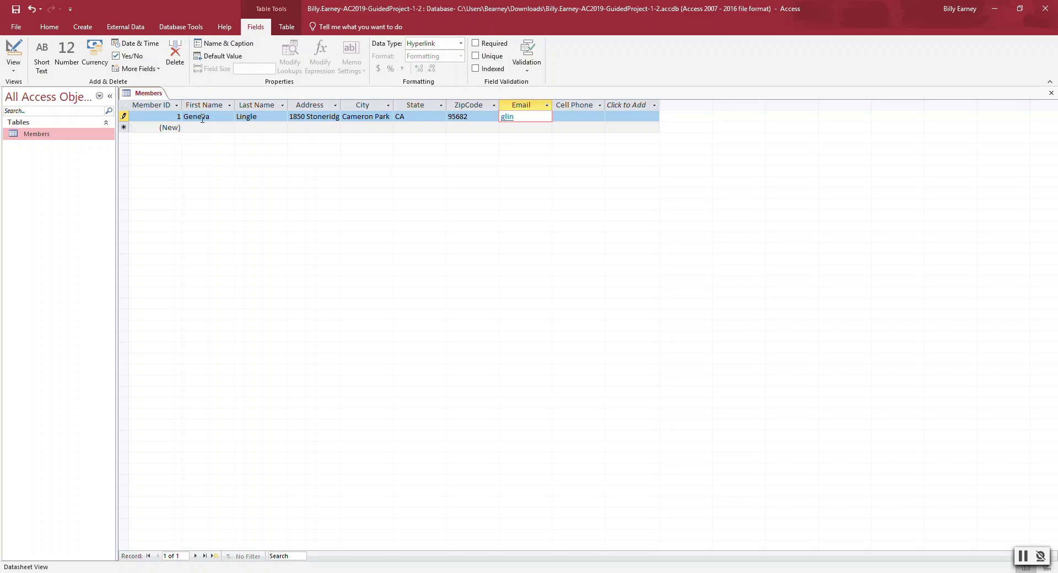
pyautogui.press('Tab')
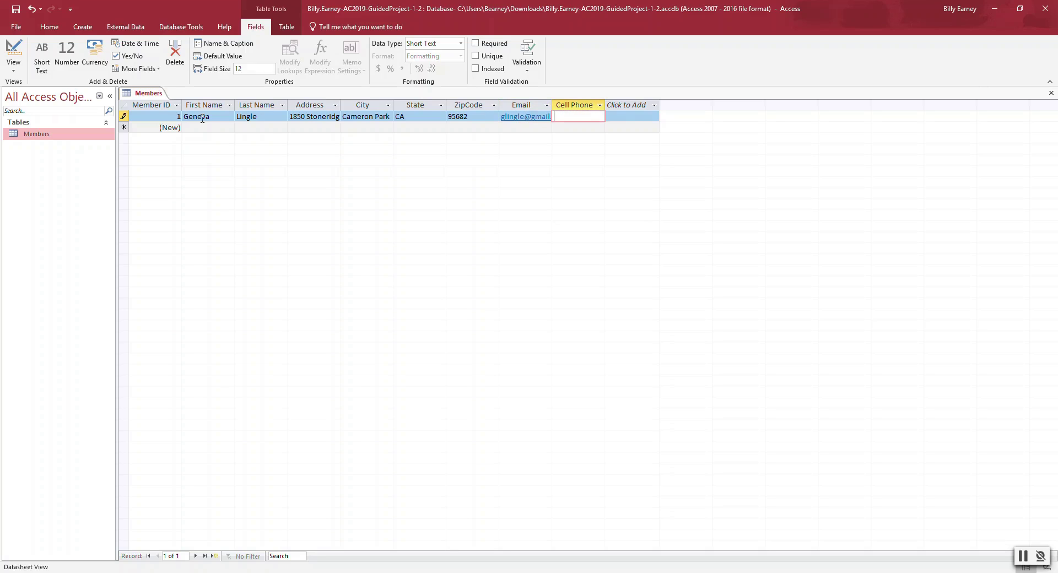
pyautogui.press('Tab')
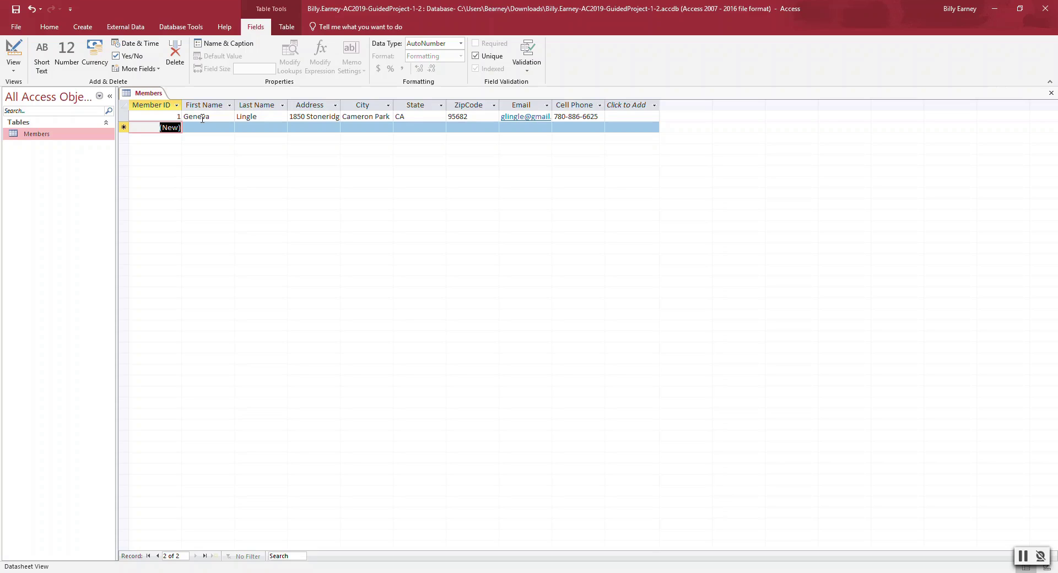
# - Start record 2 by entering the member's first and last name
pyautogui.press('2')
pyautogui.click(201, 127)
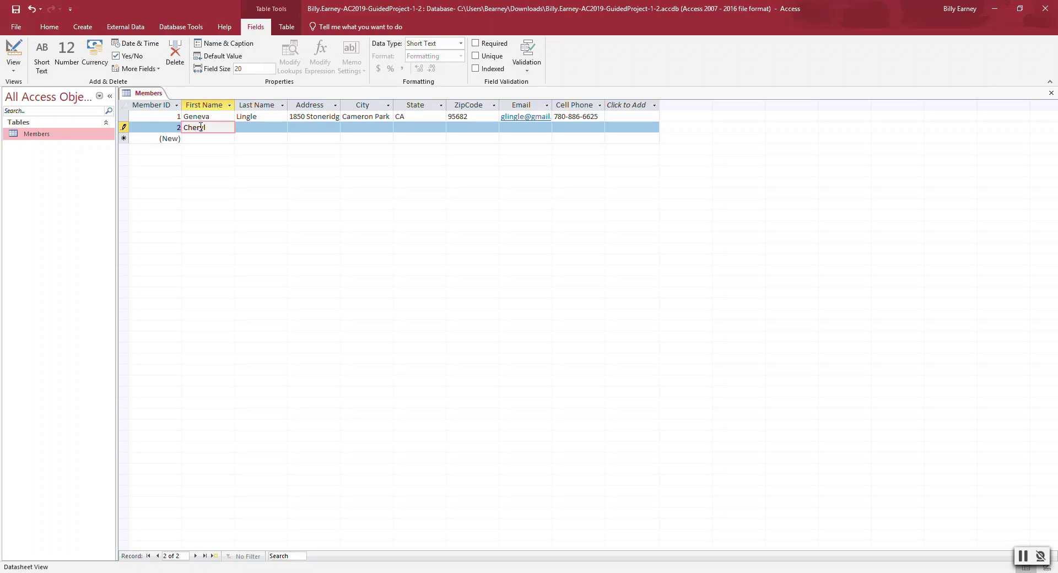
pyautogui.press('Tab')
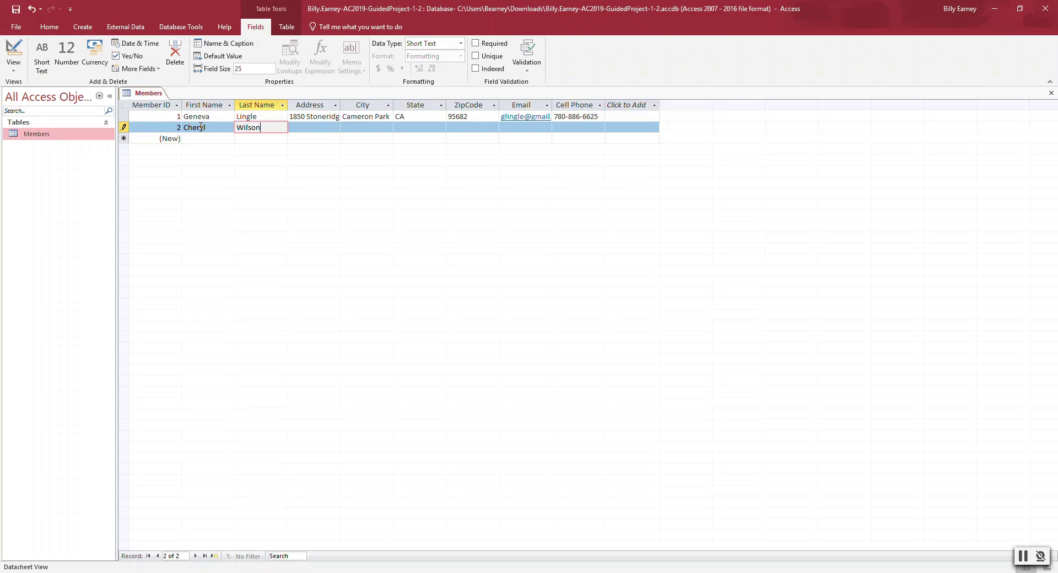
pyautogui.press('Tab')
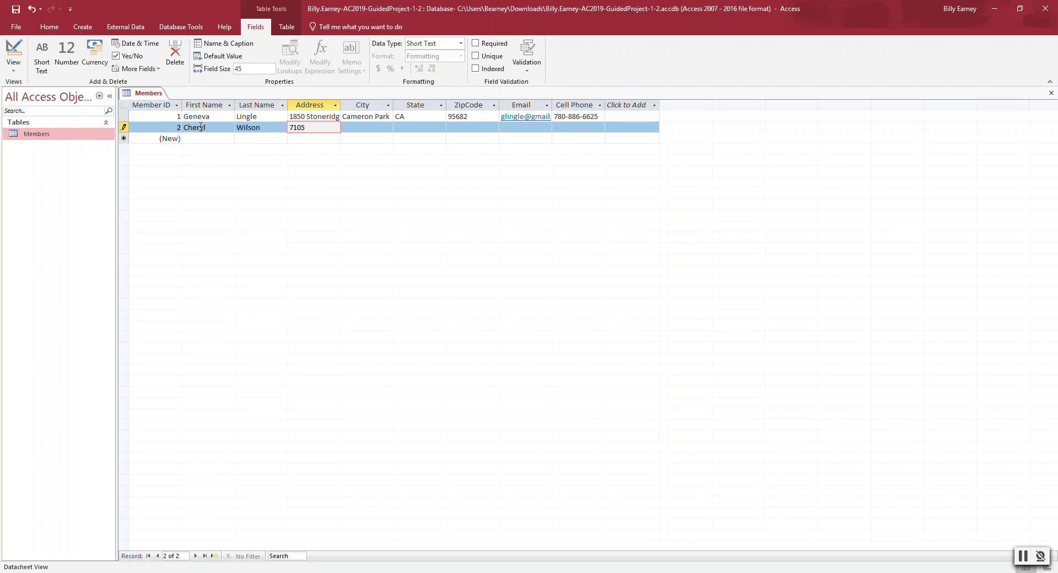
# - Enter record 2's street address, city, state and ZIP code
pyautogui.press('Tab')
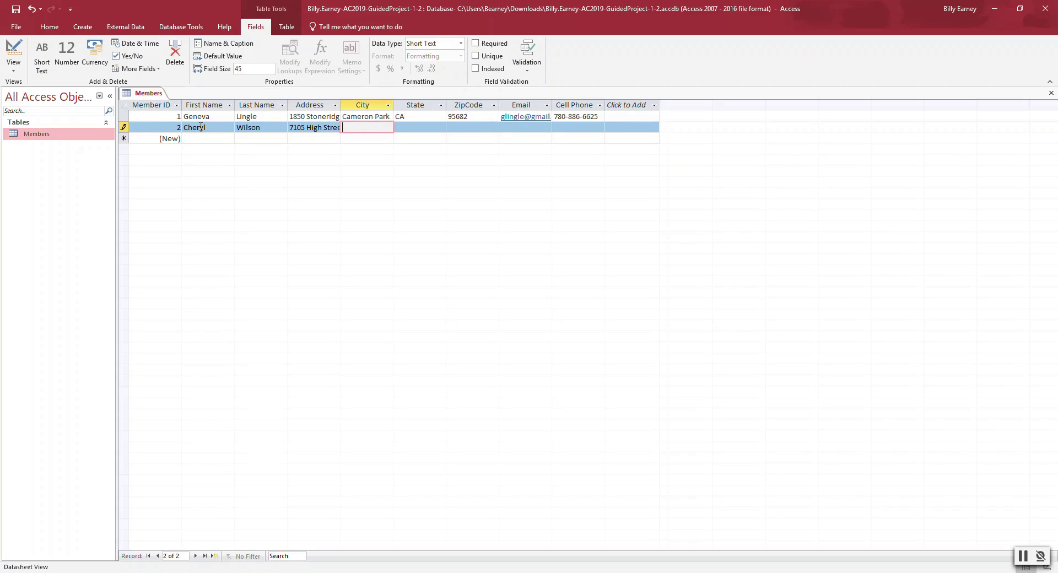
pyautogui.write('Folsom')
pyautogui.press('Tab')
pyautogui.write('C')
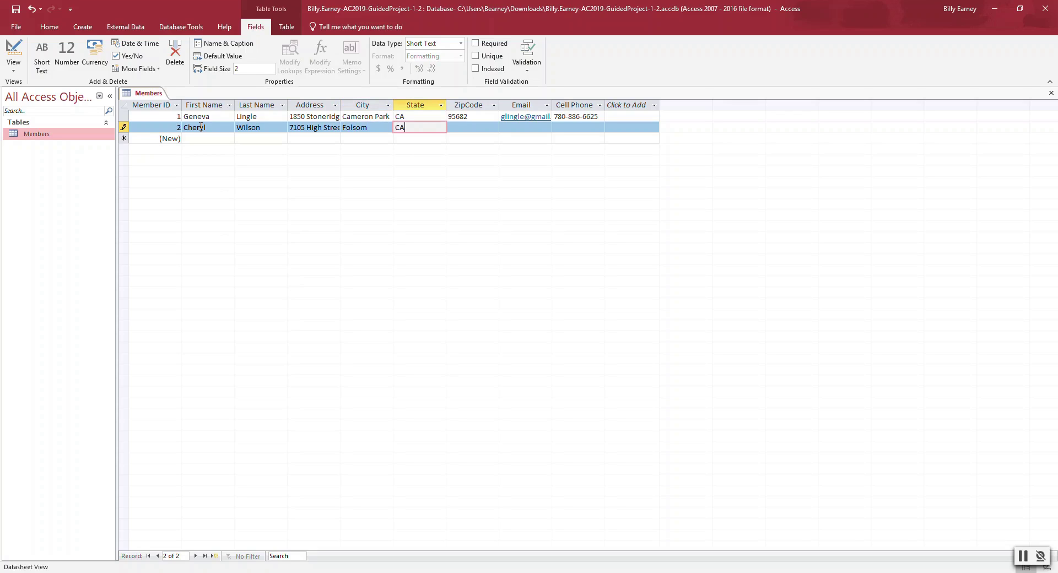
pyautogui.write('A')
pyautogui.press('Tab')
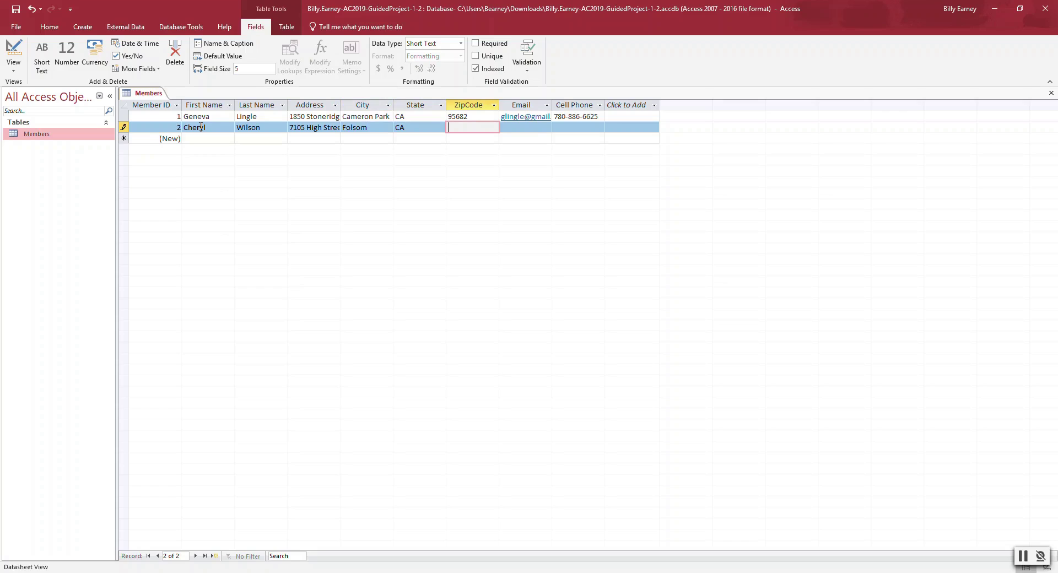
pyautogui.write('95630')
# - Enter record 2's email and cell phone, fixing a mistyped digit, and save the record
pyautogui.press('Tab')
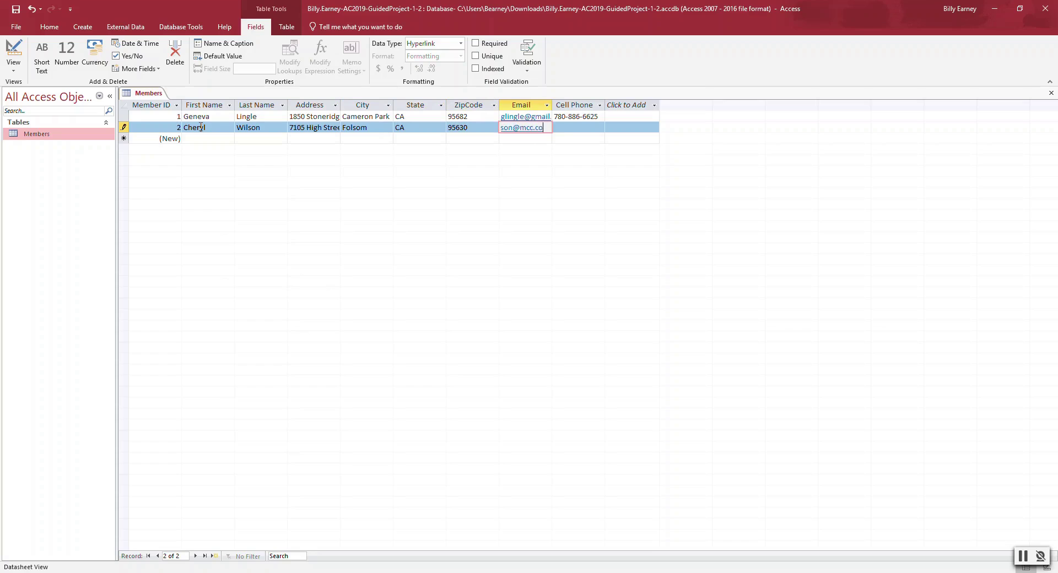
pyautogui.press('Tab')
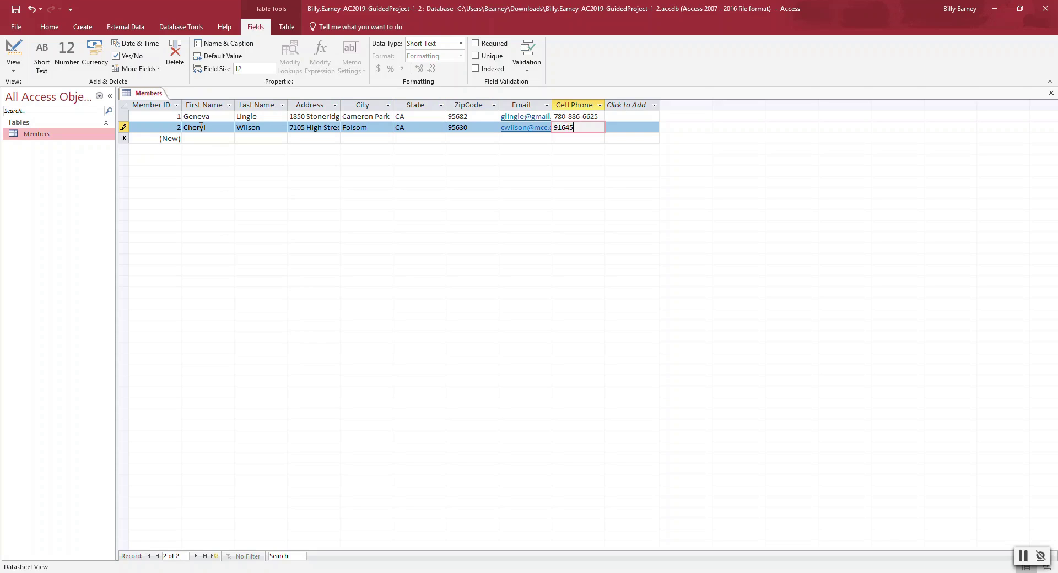
pyautogui.press('Tab')
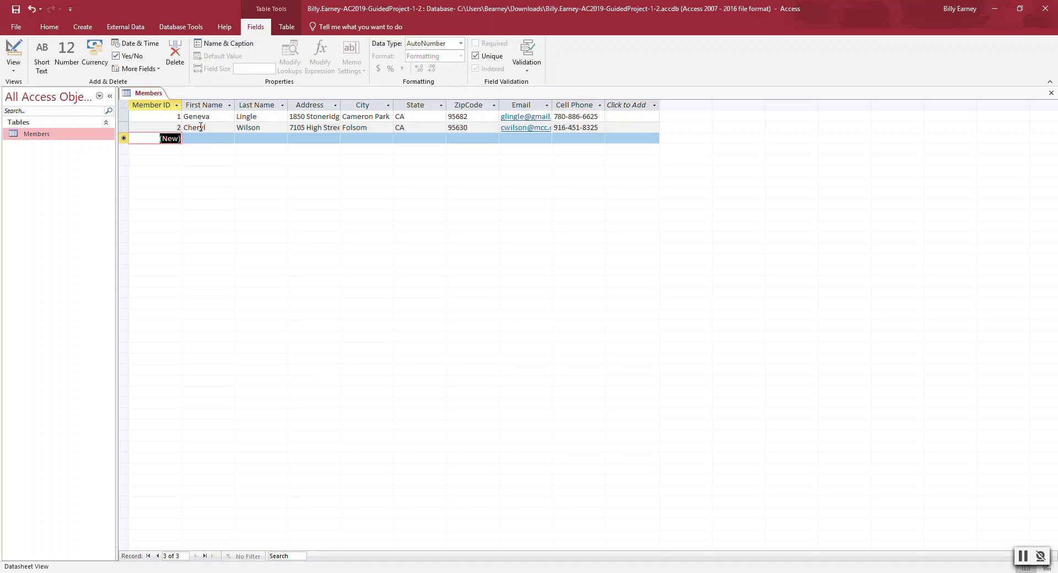
# - Begin record 3 with the member's first name, last name and street address
pyautogui.click(197, 139)
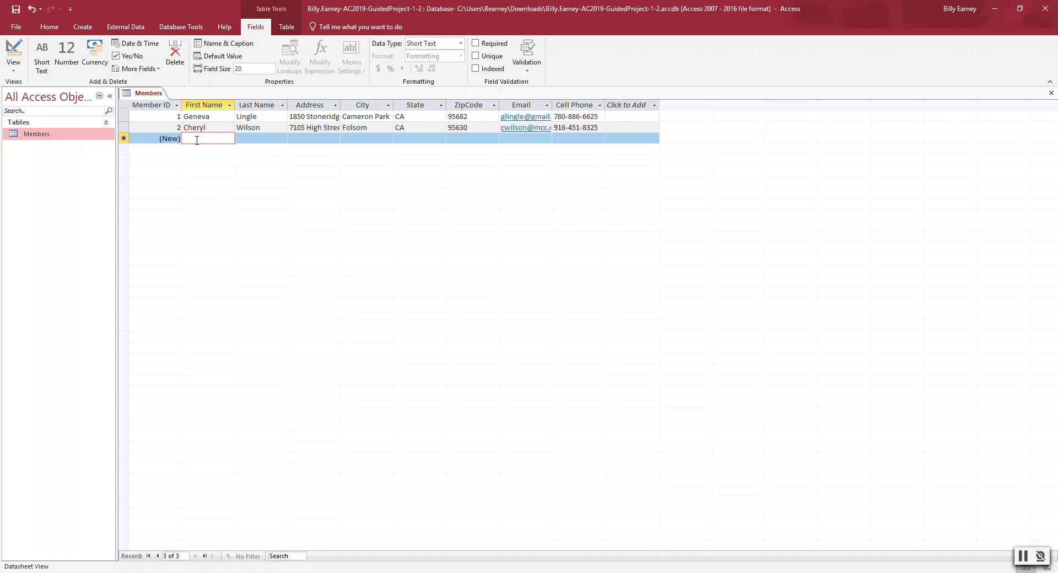
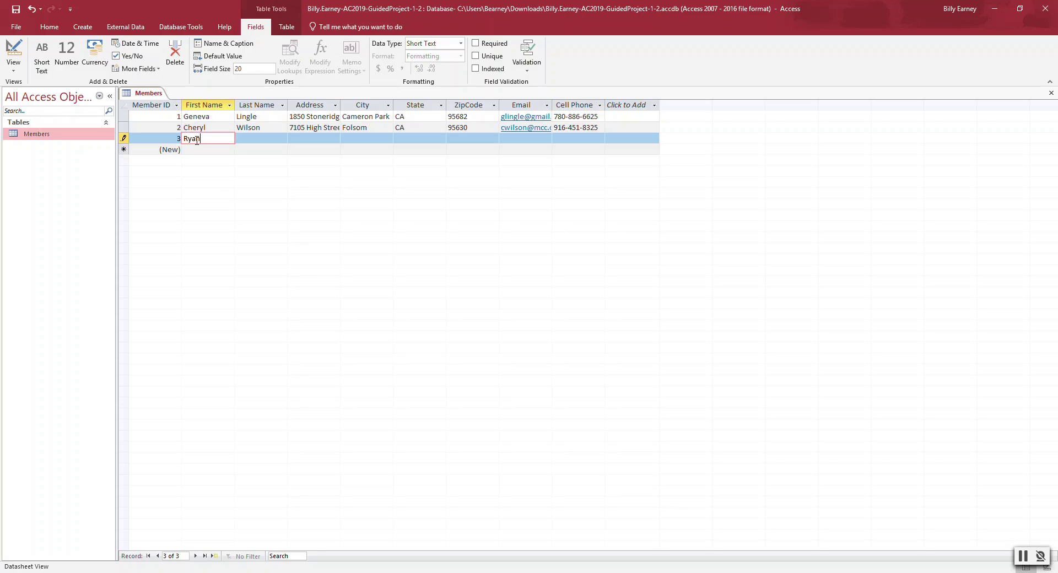
pyautogui.press('Tab')
pyautogui.press('Tab')
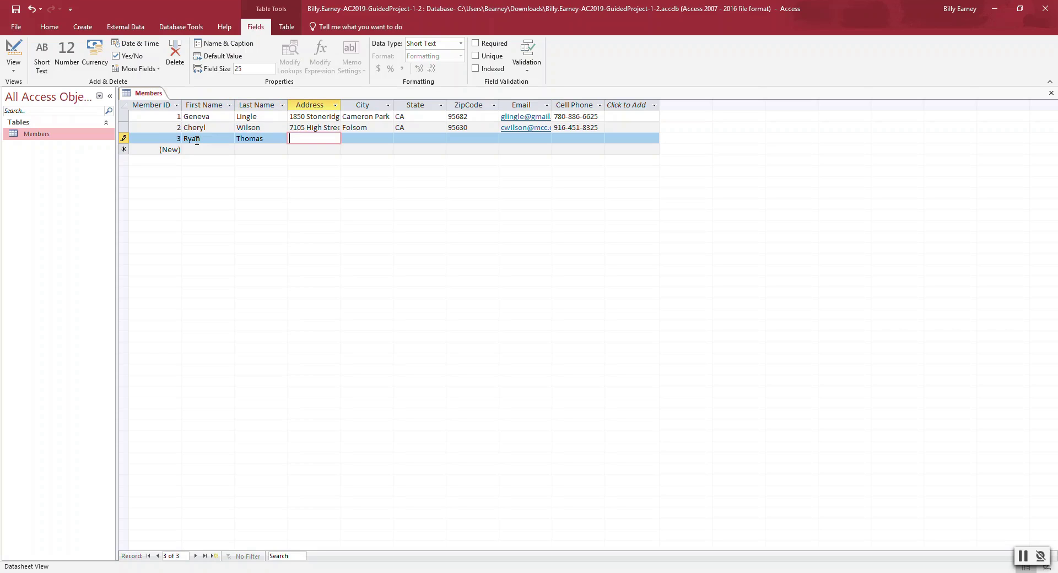
# - Fill in record 3's city, state, ZIP code, email and cell phone
pyautogui.press('Tab')
pyautogui.write('Auburn')
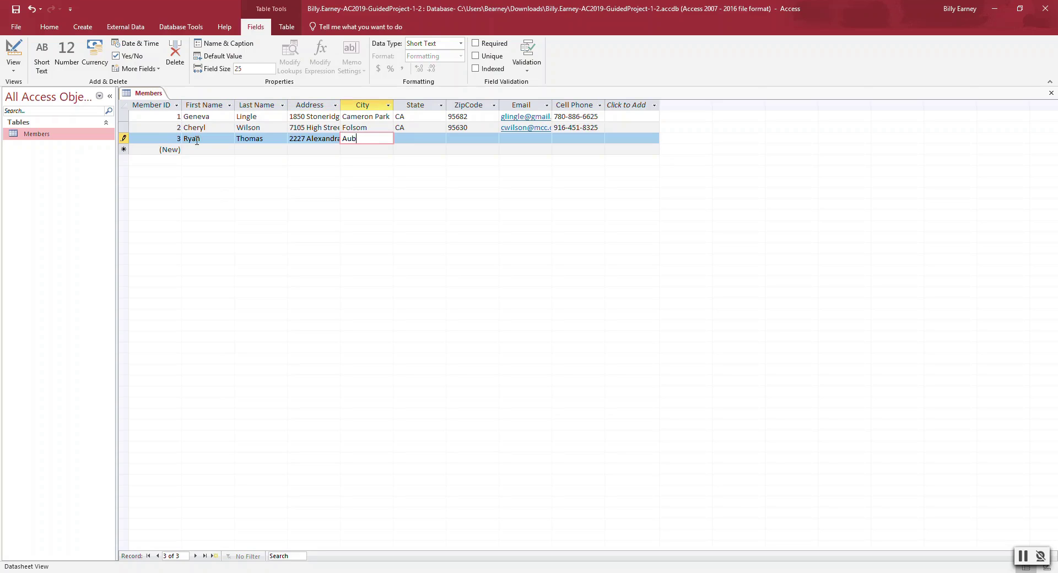
pyautogui.press('Tab')
pyautogui.write('CA')
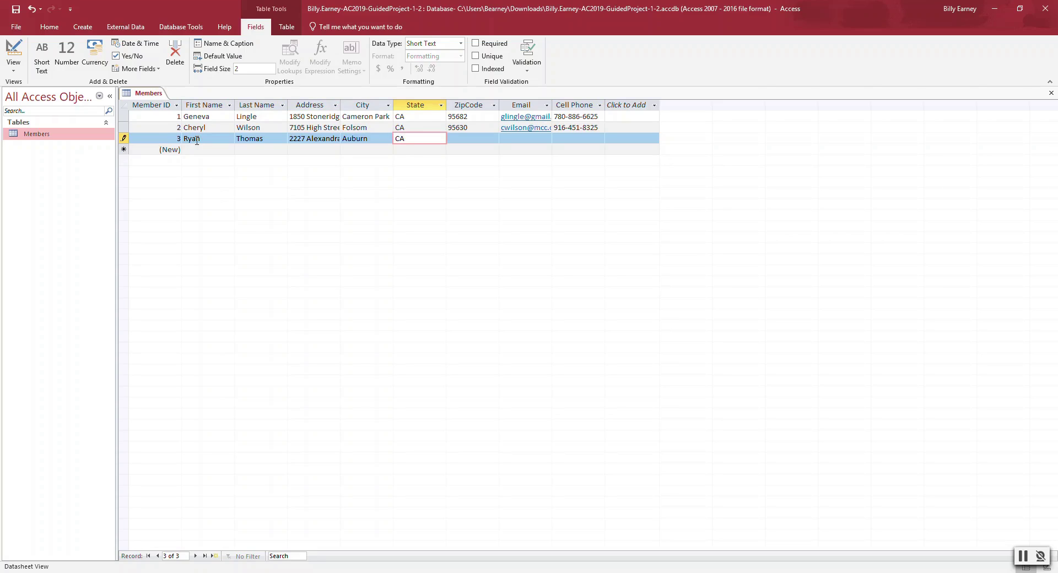
pyautogui.press('Tab')
pyautogui.write('956')
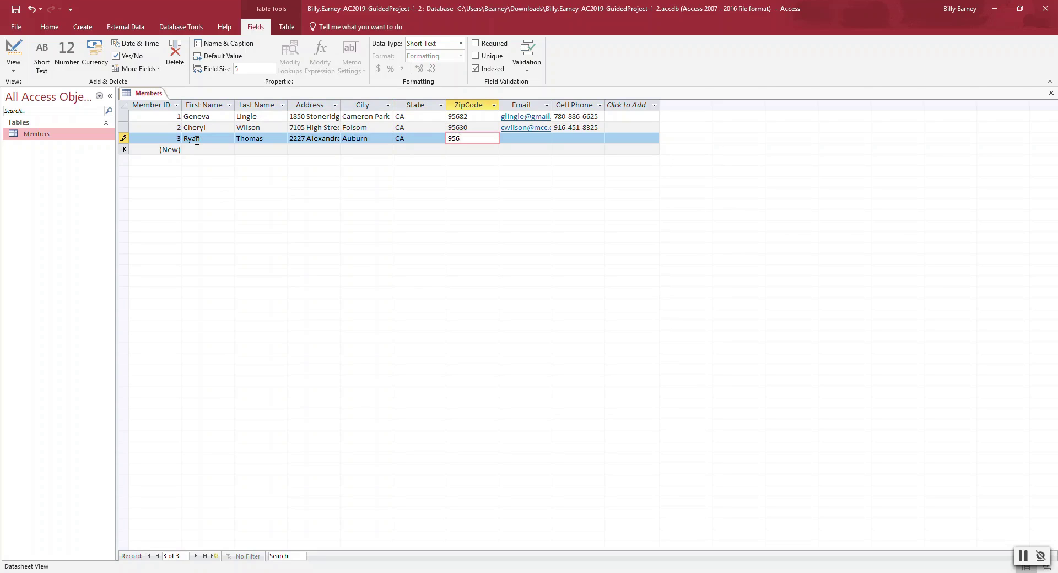
pyautogui.write('02')
pyautogui.press('Tab')
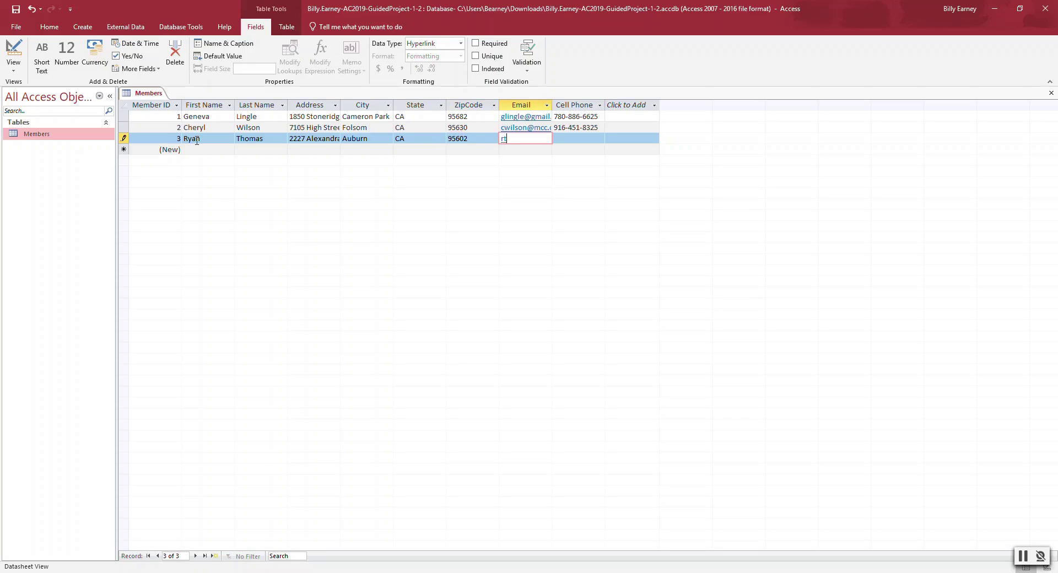
pyautogui.press('Tab')
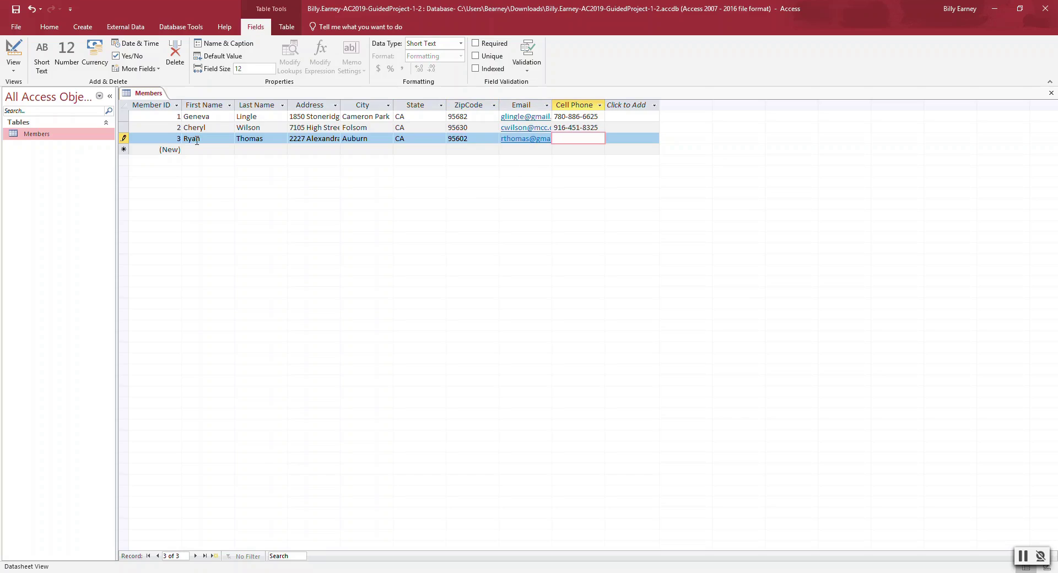
# - Save record 3 and enter the fourth member's name, street address and city
pyautogui.press('Tab')
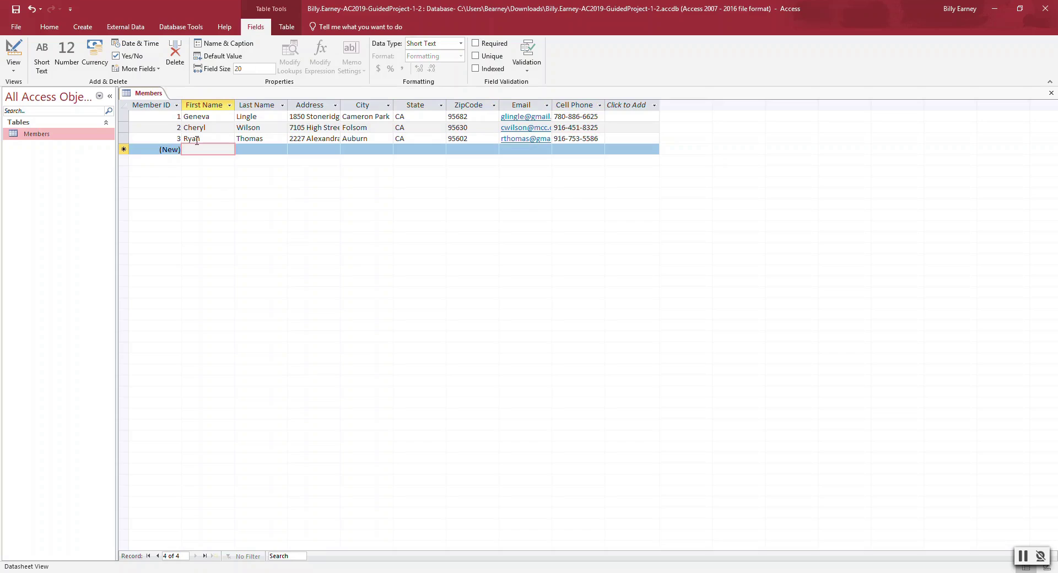
pyautogui.press('Tab')
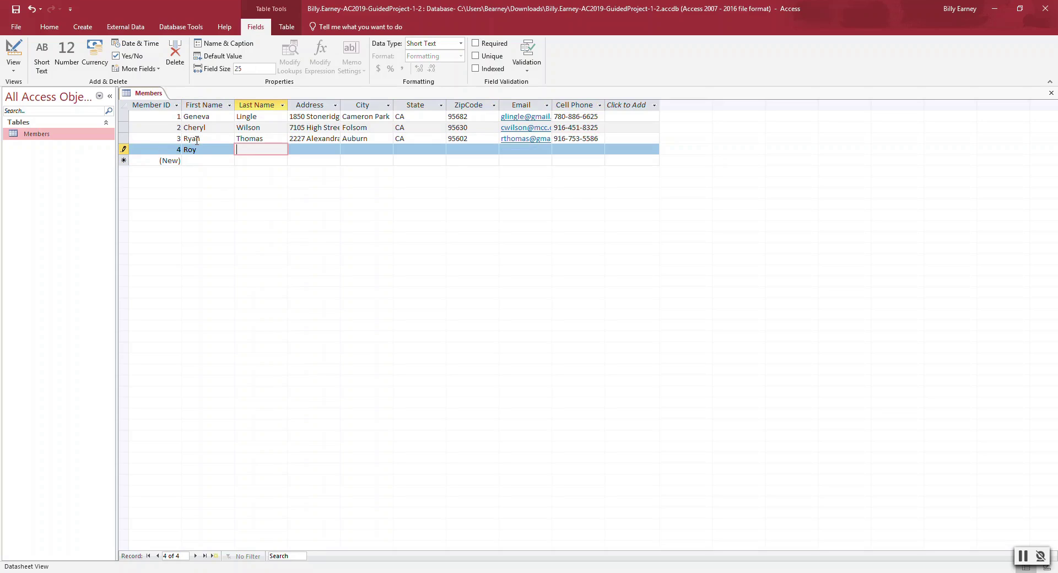
pyautogui.press('Tab')
pyautogui.press('Tab')
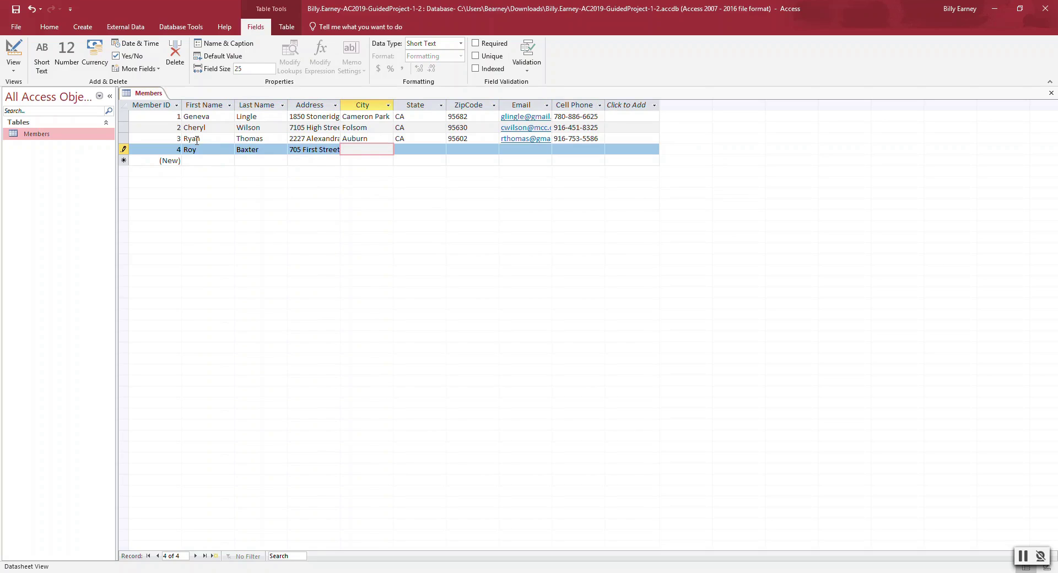
pyautogui.write('Rocklin')
# - Enter the fourth member's state, ZIP code, email and cell phone, then save the record
pyautogui.press('Tab')
pyautogui.write('CA')
pyautogui.press('Tab')
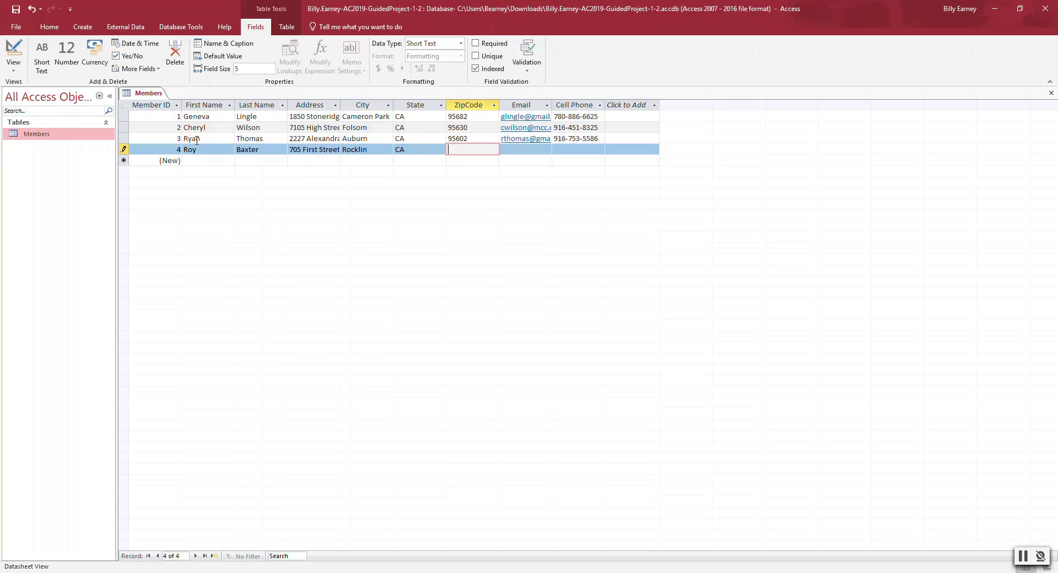
pyautogui.write('95677')
pyautogui.press('Tab')
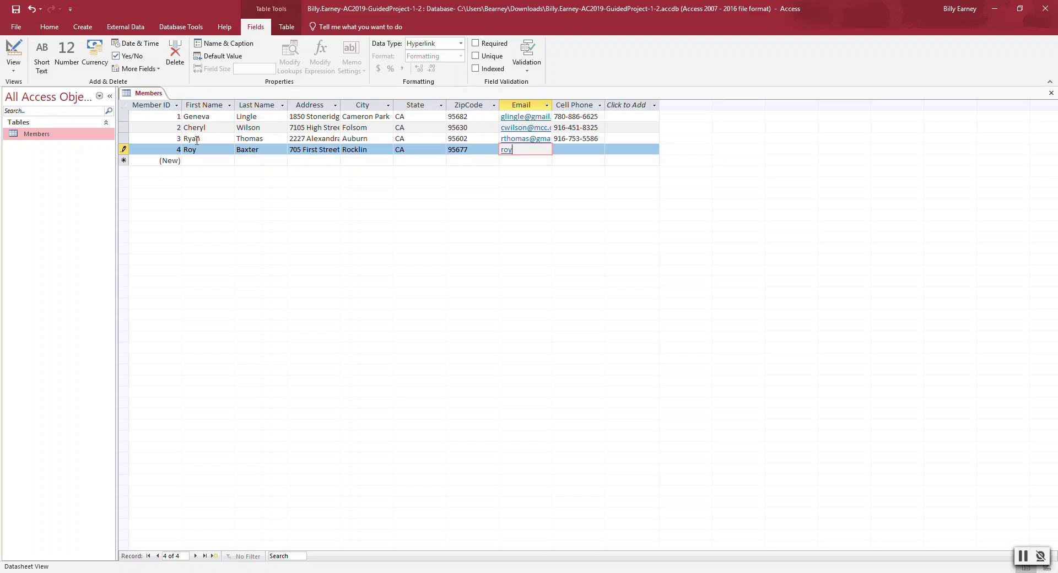
pyautogui.press('Tab')
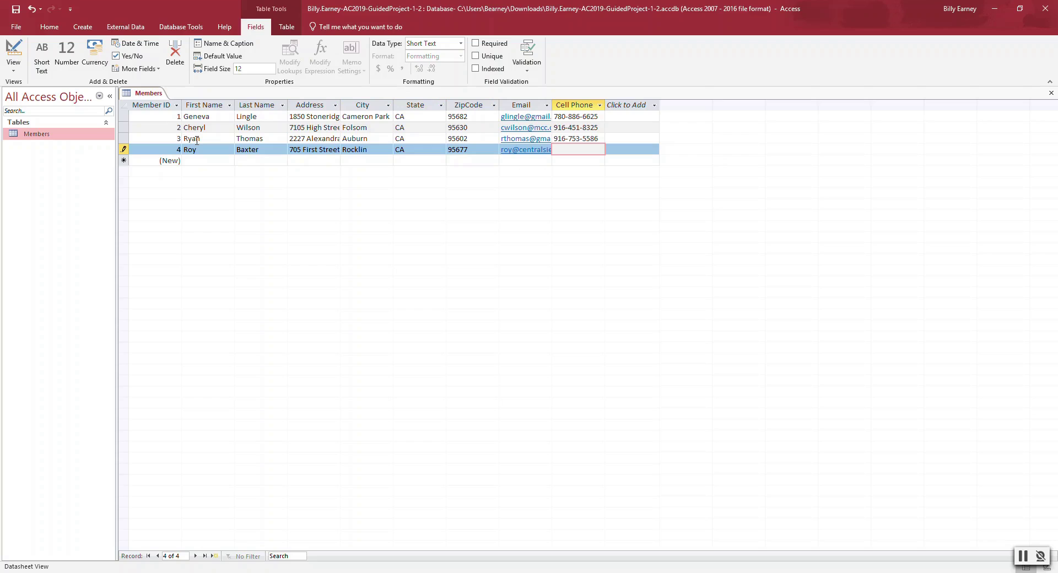
pyautogui.click(48, 137)
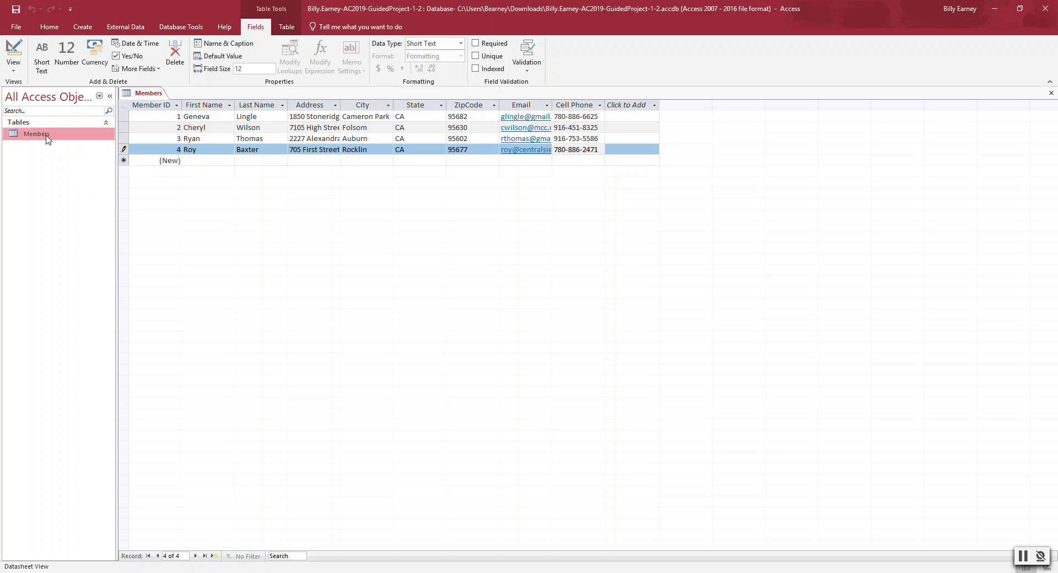
pyautogui.click(15, 8)
# - Set the ZipCode column's field width to 7
pyautogui.click(476, 103)
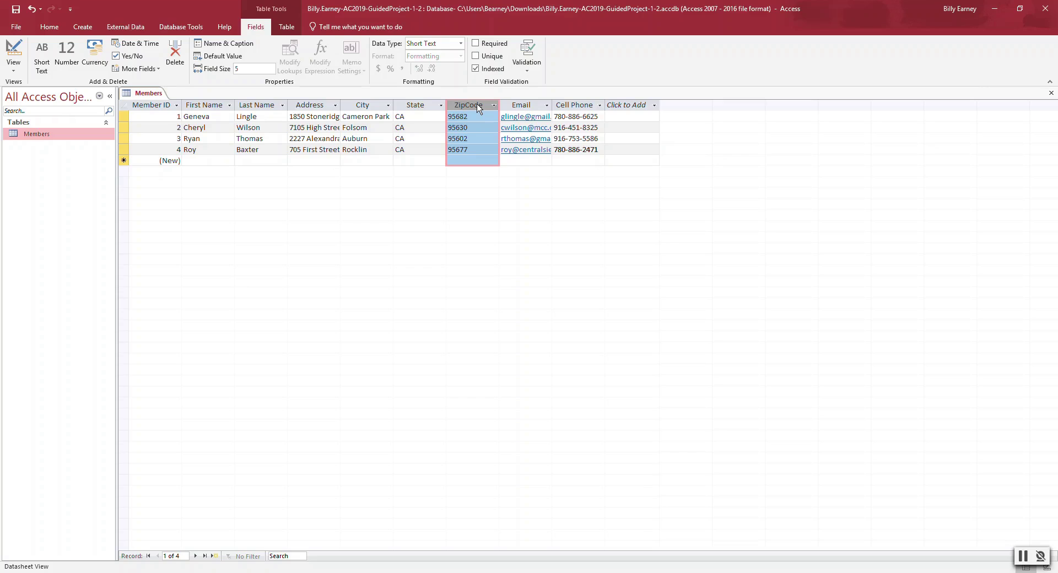
pyautogui.rightClick(479, 108)
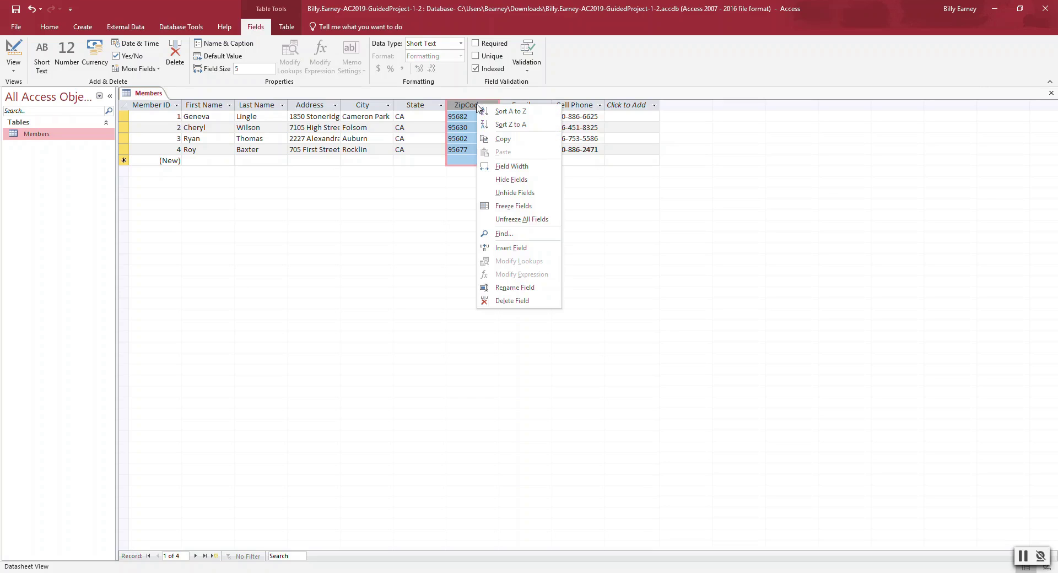
pyautogui.click(511, 167)
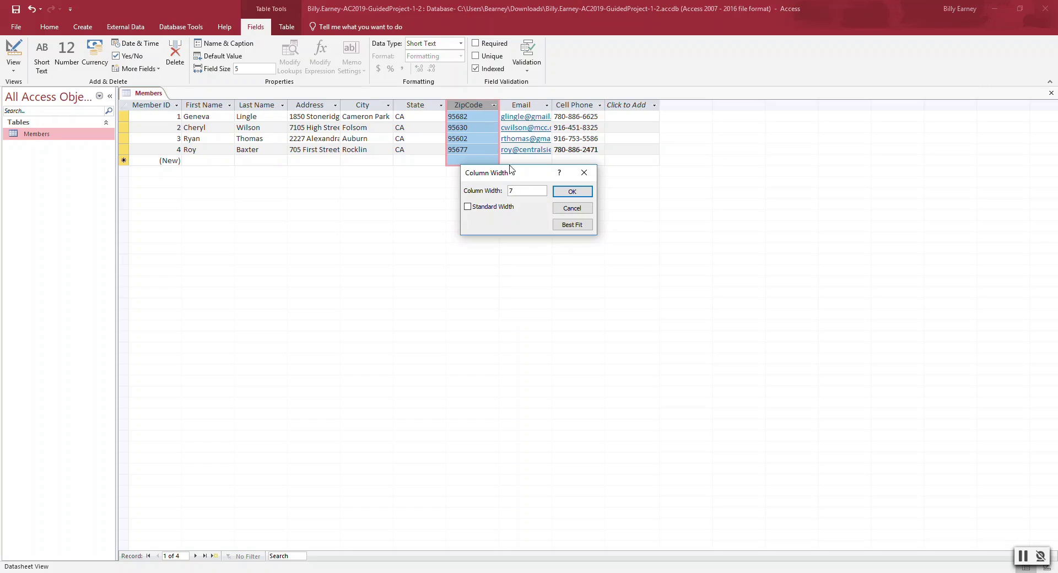
pyautogui.click(571, 193)
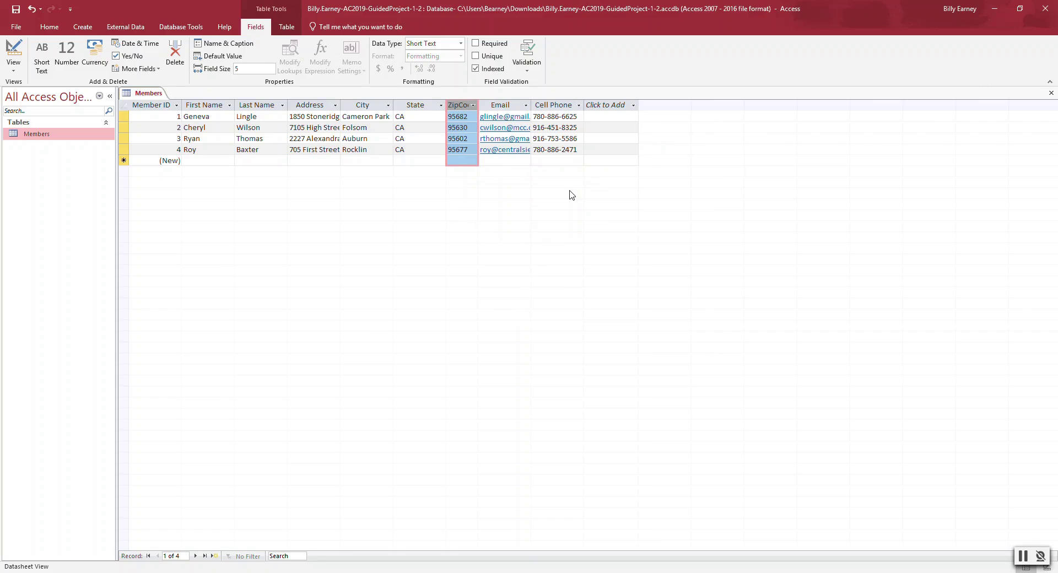
pyautogui.click(57, 30)
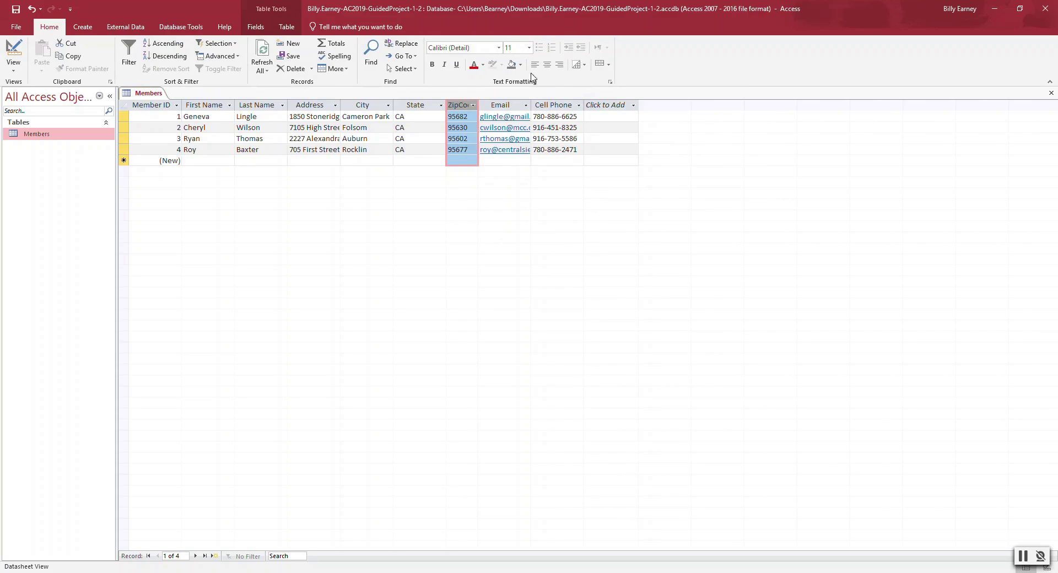
# - Center the ZipCode and State values and narrow the State column to fit its values
pyautogui.click(547, 65)
pyautogui.click(419, 105)
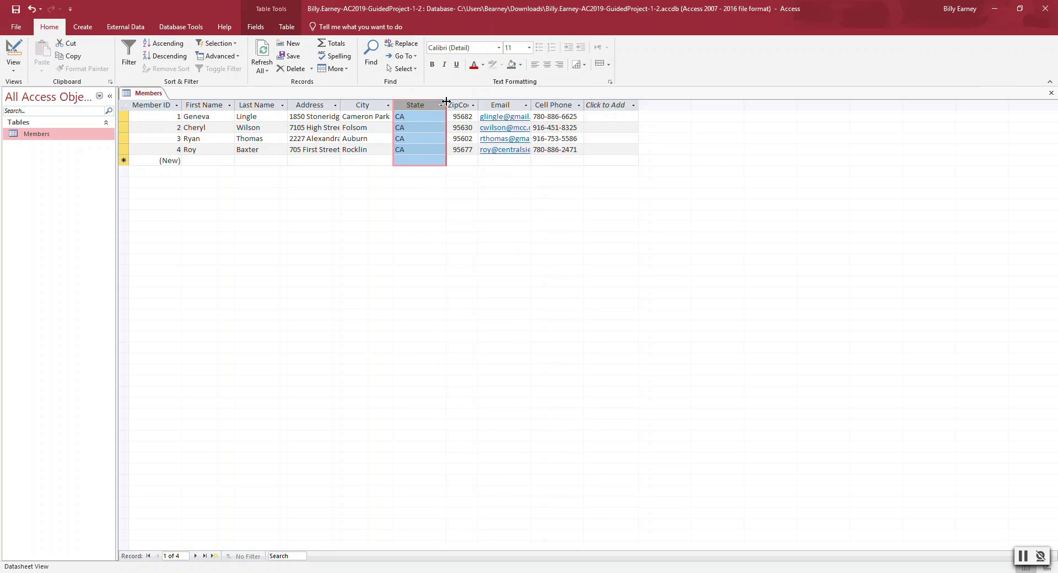
pyautogui.moveTo(446, 102); pyautogui.dragTo(430, 102)
pyautogui.moveTo(431, 102); pyautogui.dragTo(430, 102)
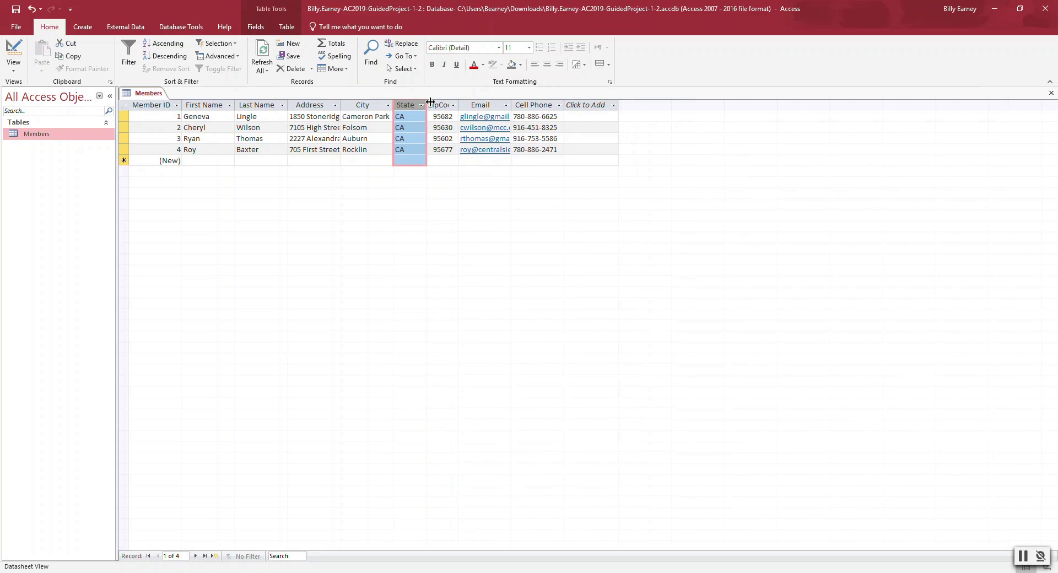
pyautogui.click(546, 65)
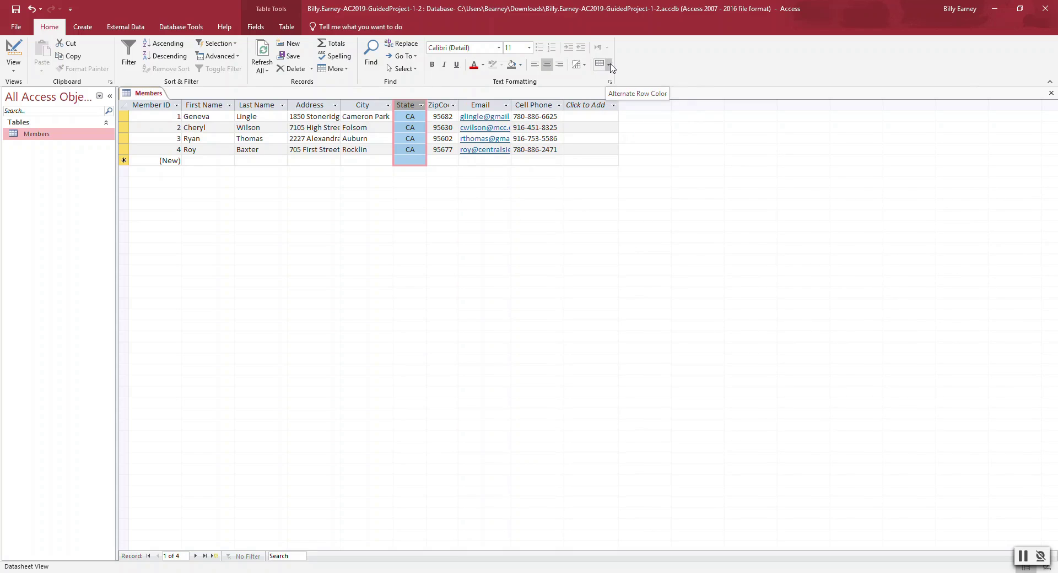
# - Shade alternate rows Blue-Gray, Text 2, Lighter 80% and close the Members table
pyautogui.click(610, 66)
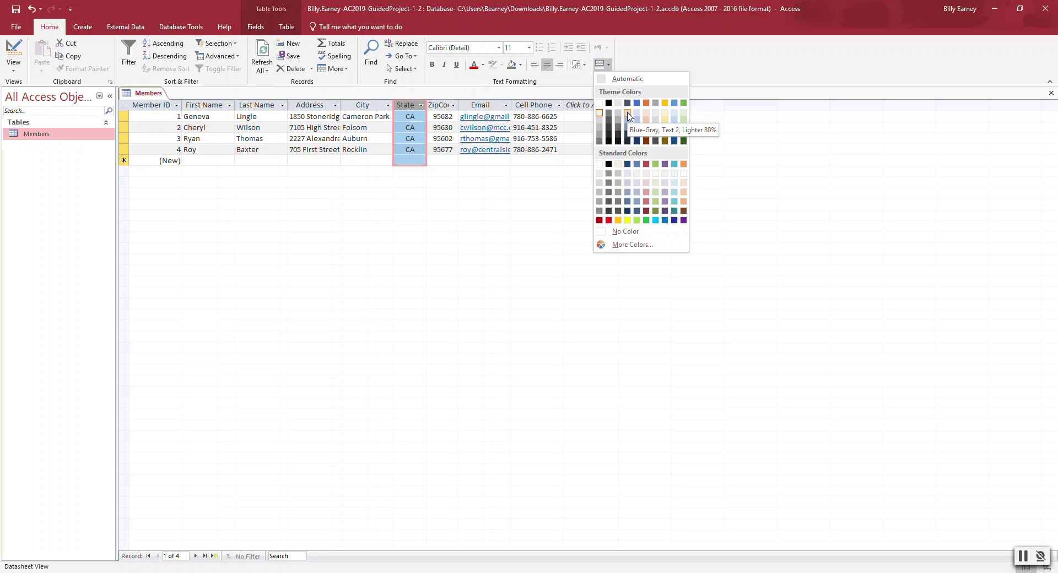
pyautogui.click(627, 113)
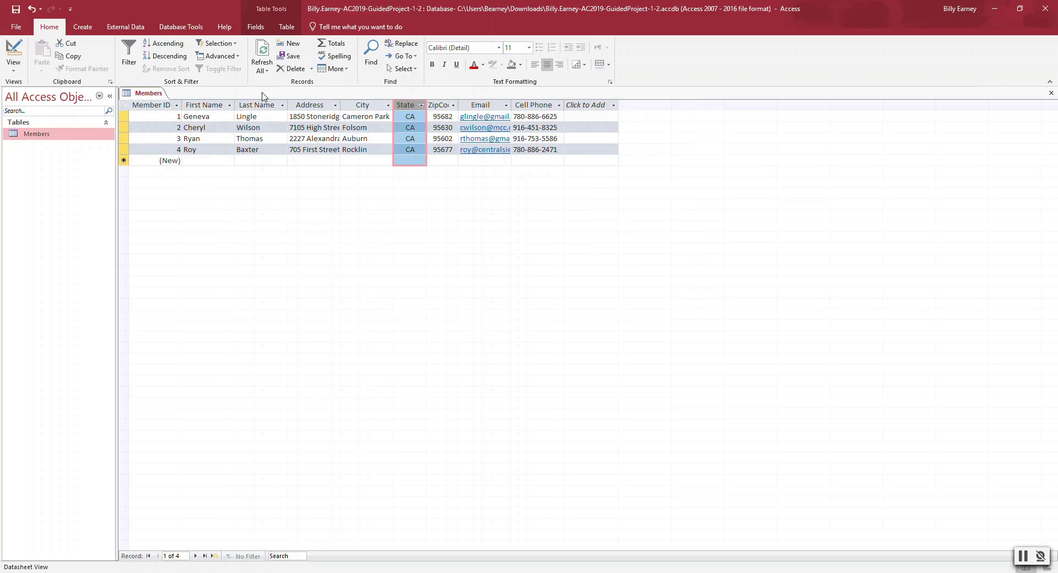
pyautogui.click(145, 93)
pyautogui.click(1051, 93)
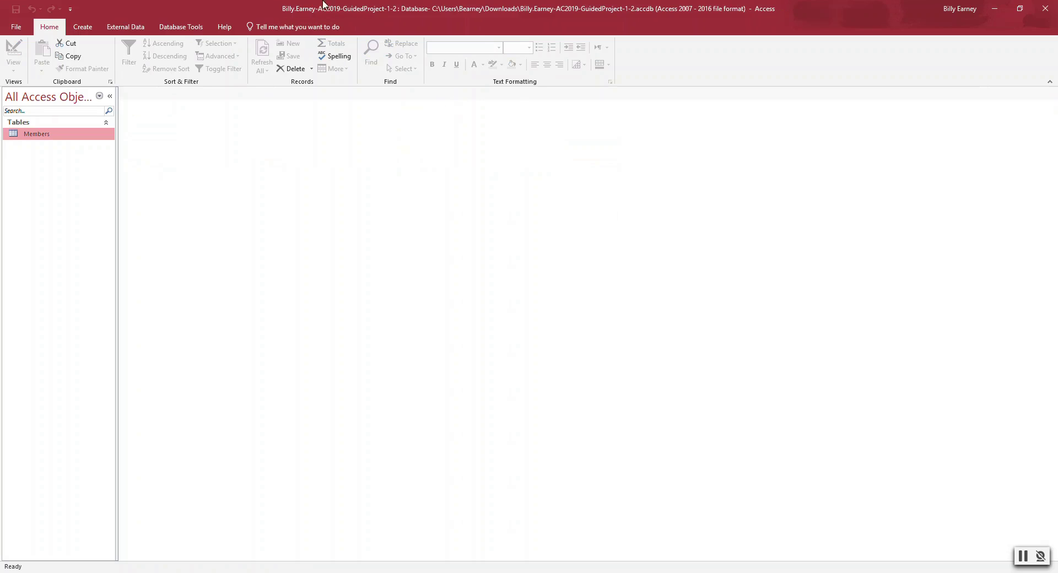
# - Start an Excel import and pick MembersDataFile-01.xlsx in Downloads as the source file
pyautogui.click(128, 28)
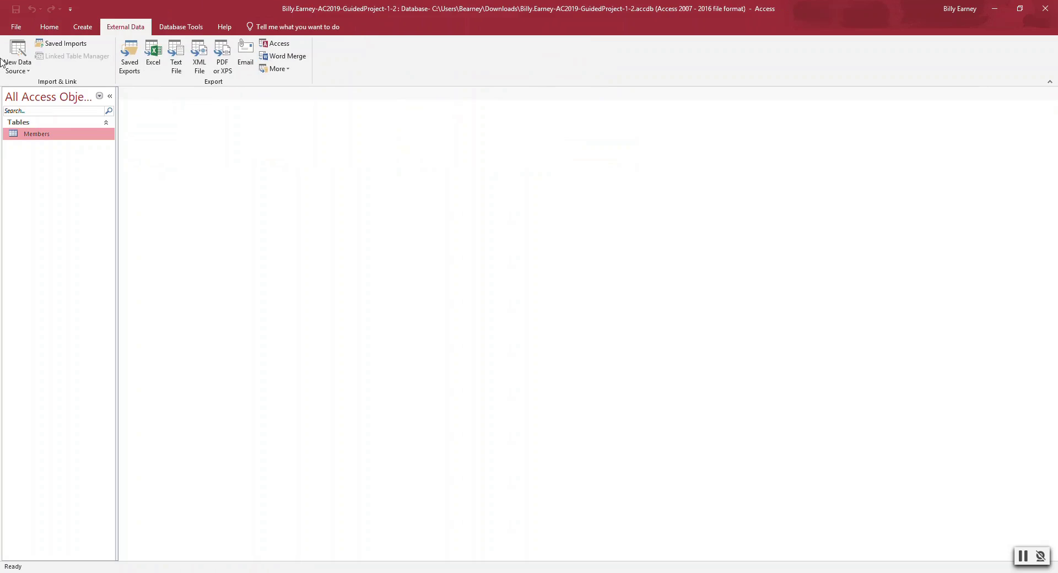
pyautogui.click(27, 65)
pyautogui.moveTo(52, 92)
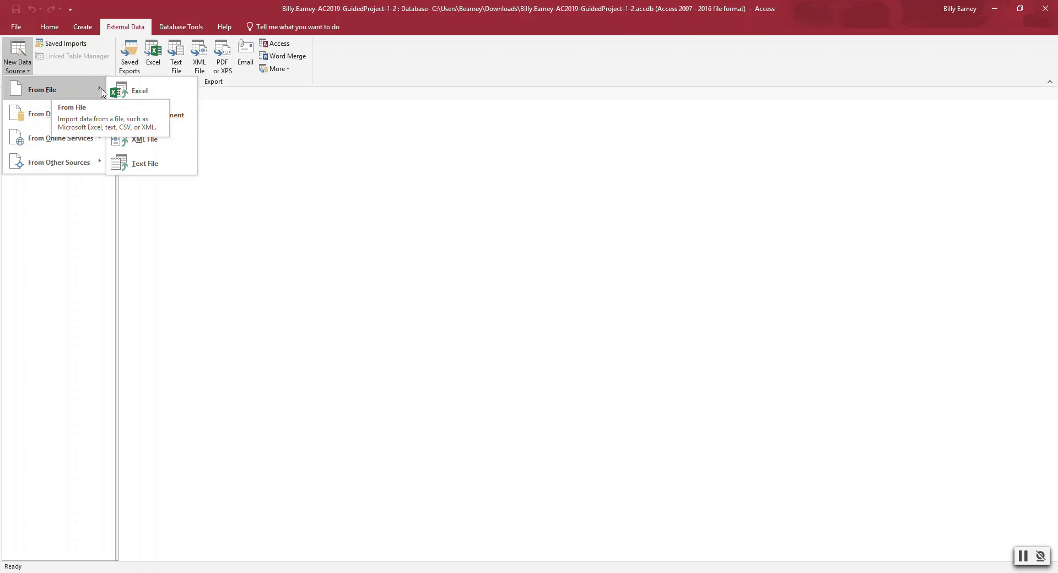
pyautogui.click(140, 91)
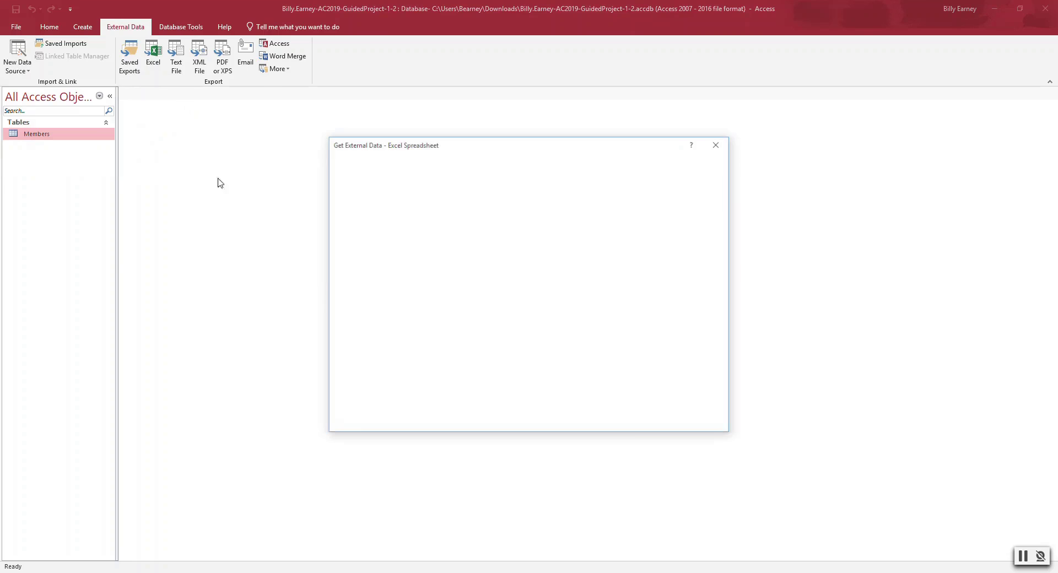
pyautogui.click(685, 220)
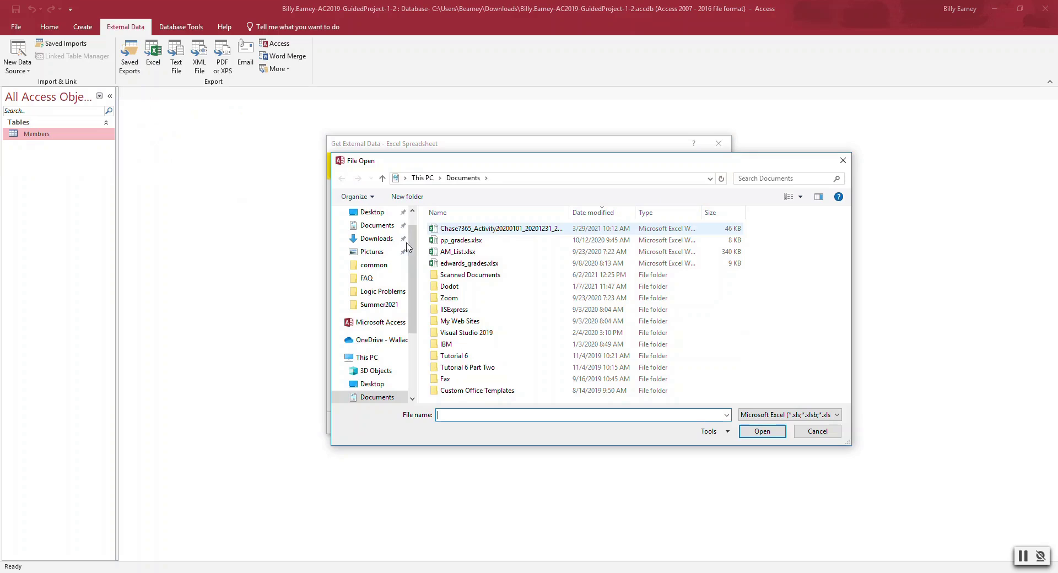
pyautogui.click(380, 240)
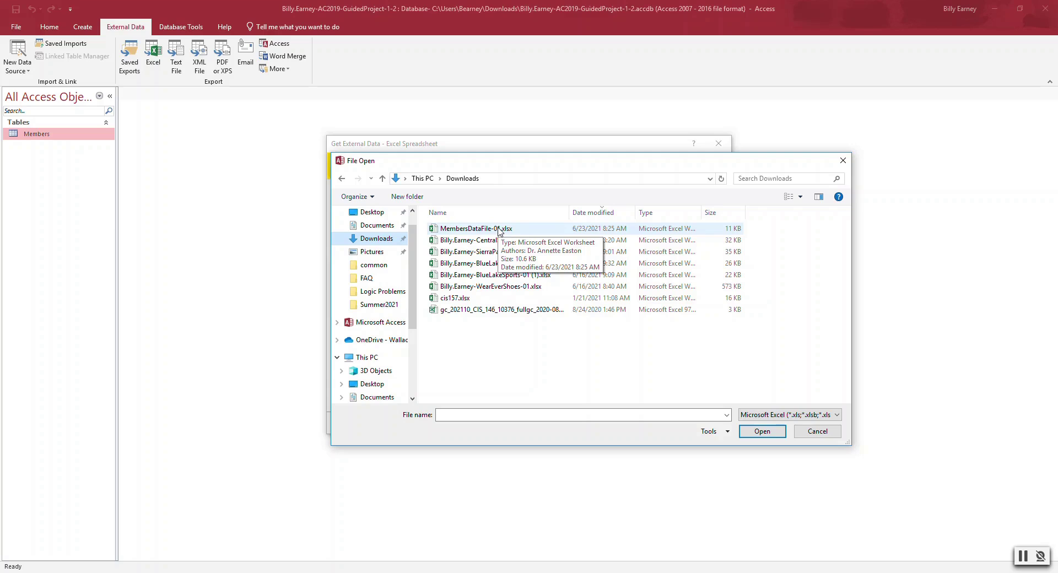
pyautogui.click(500, 230)
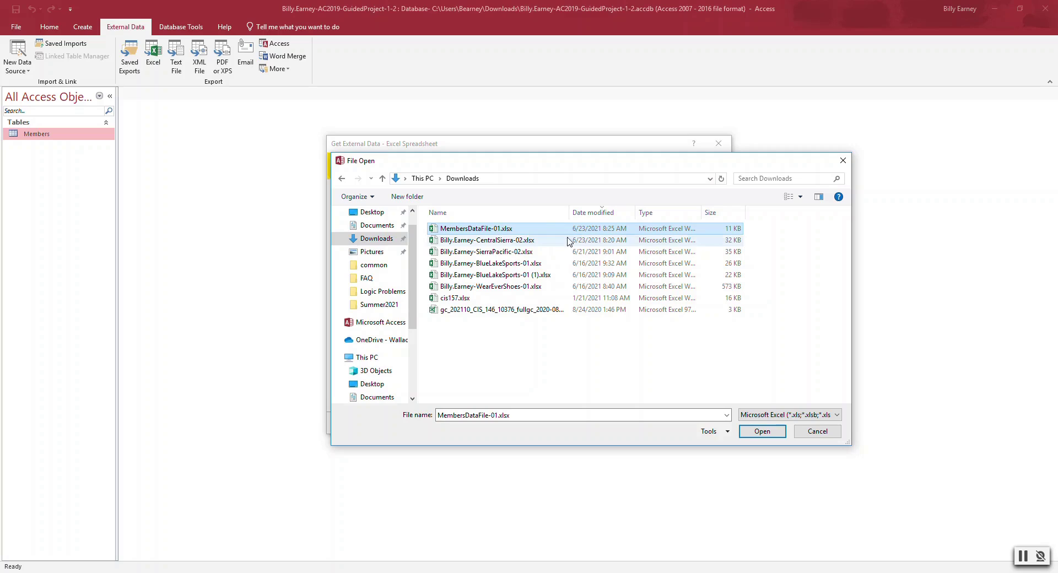
pyautogui.click(762, 431)
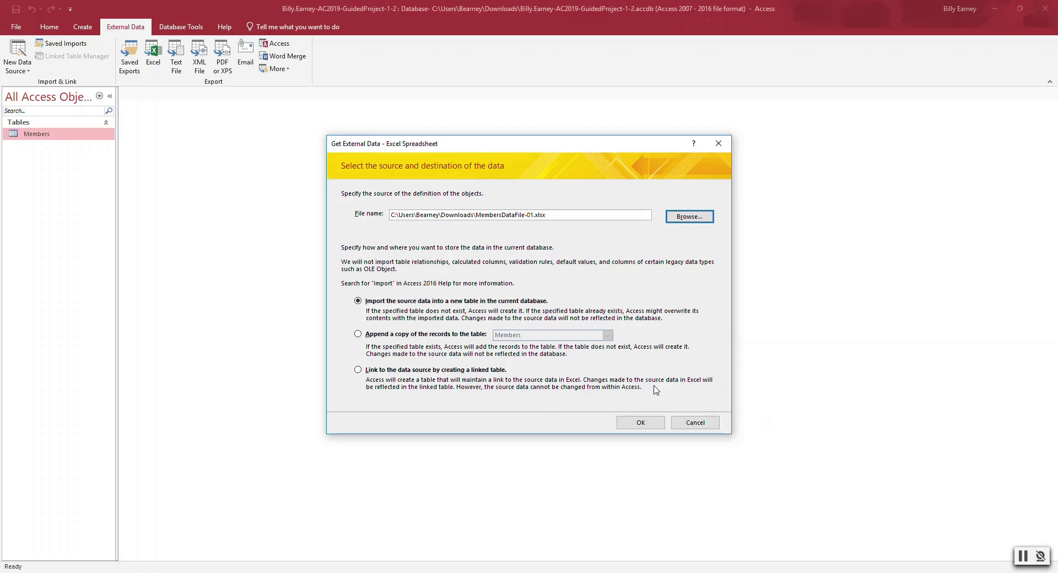
# - Append the spreadsheet's records to the Members table and close the wizard without saving import steps
pyautogui.click(357, 334)
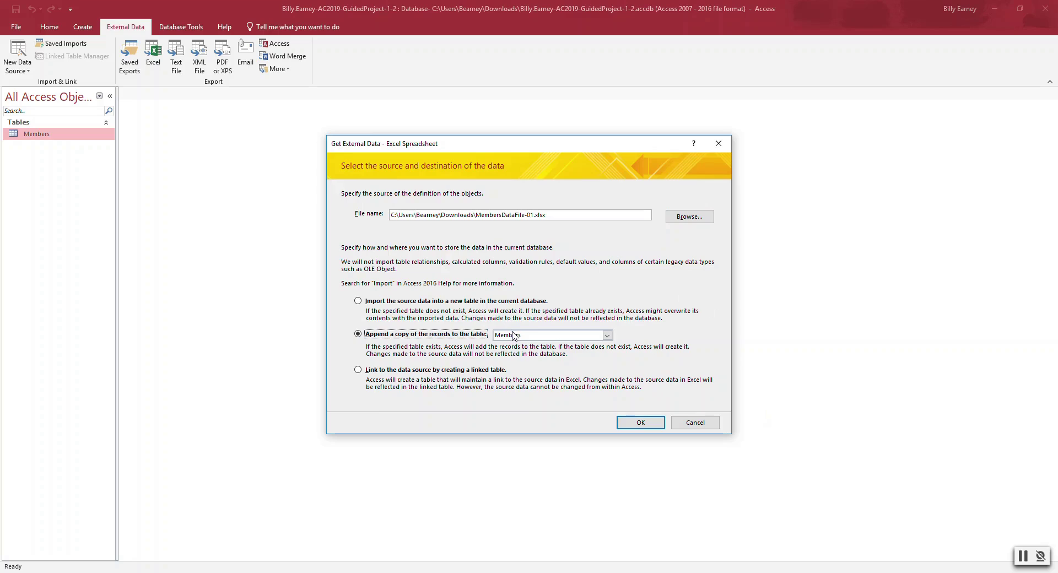
pyautogui.click(634, 423)
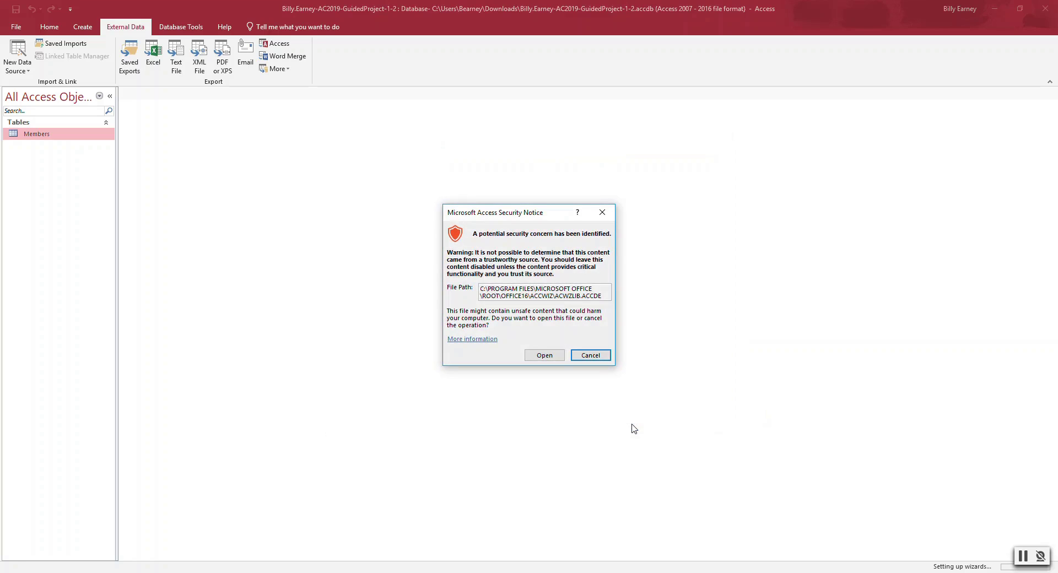
pyautogui.click(553, 354)
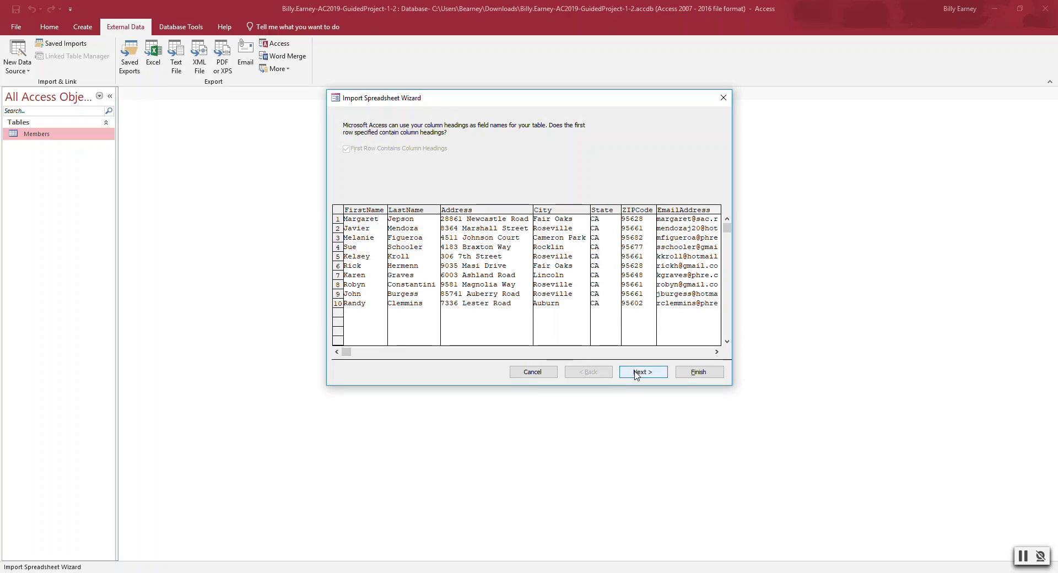
pyautogui.click(637, 374)
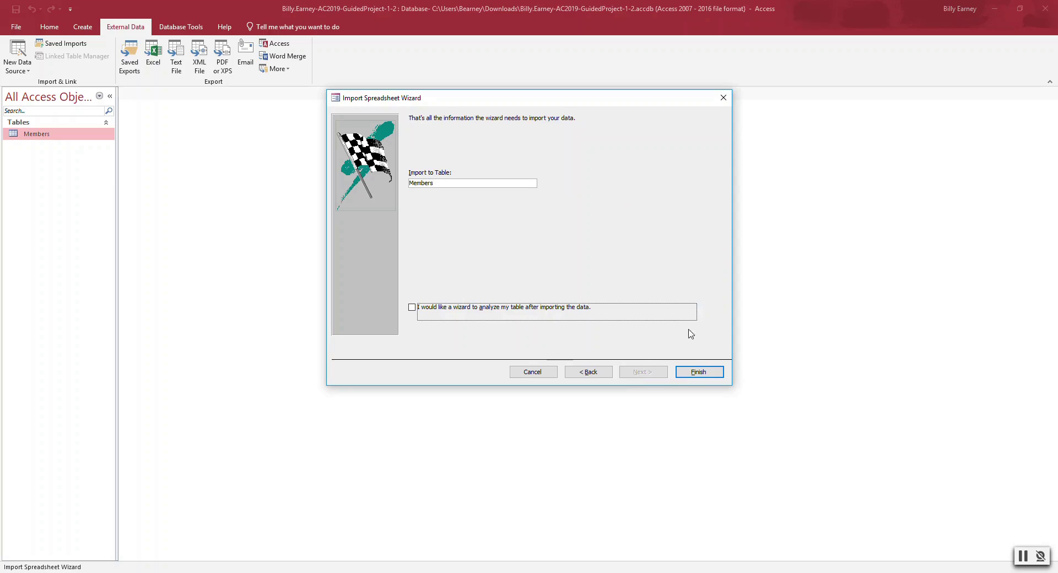
pyautogui.click(697, 373)
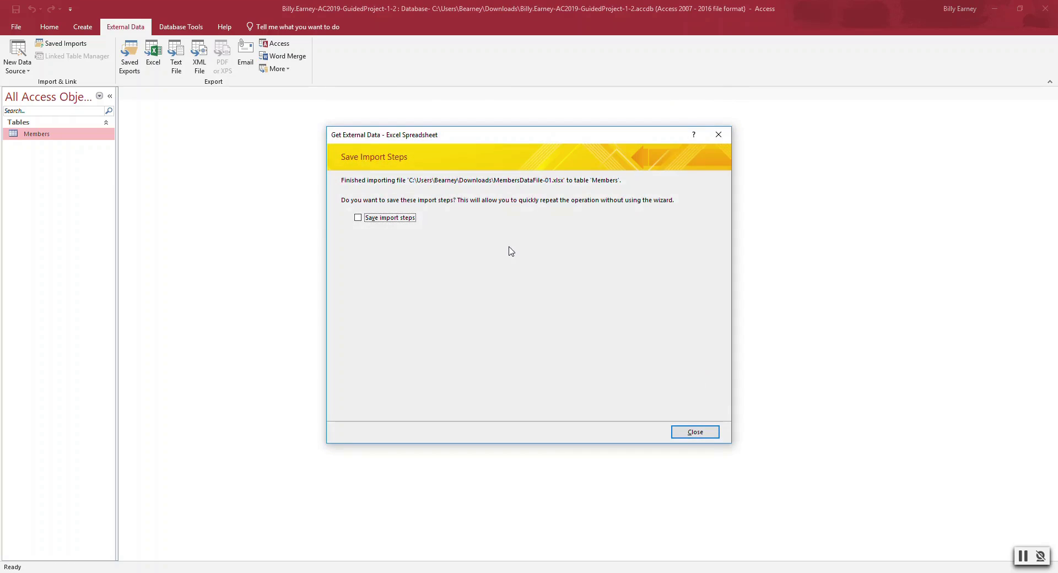
pyautogui.click(682, 432)
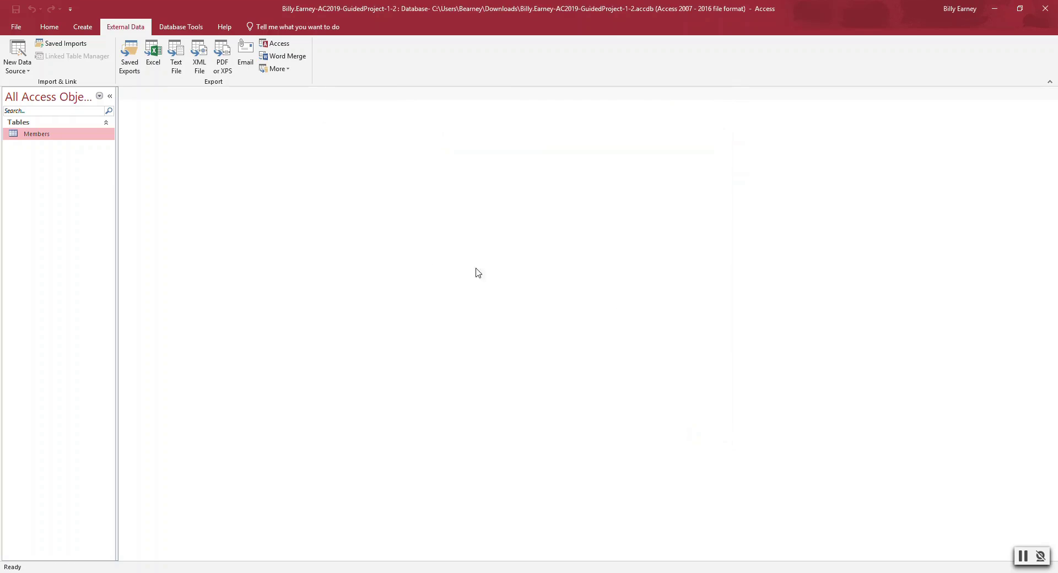
# - Reopen the Members table, now listing 14 records, and select the State column
pyautogui.doubleClick(41, 134)
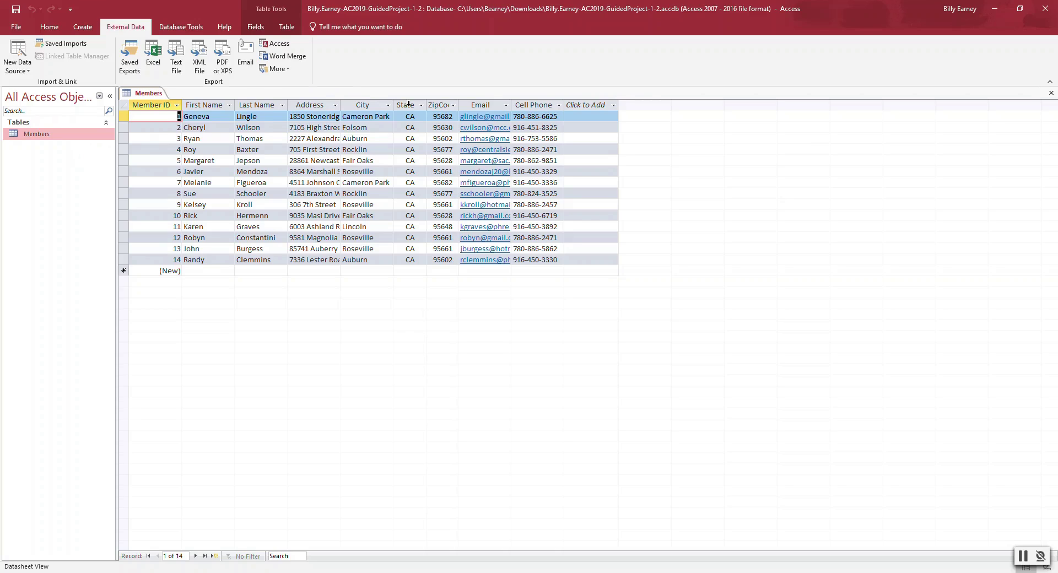
pyautogui.click(408, 104)
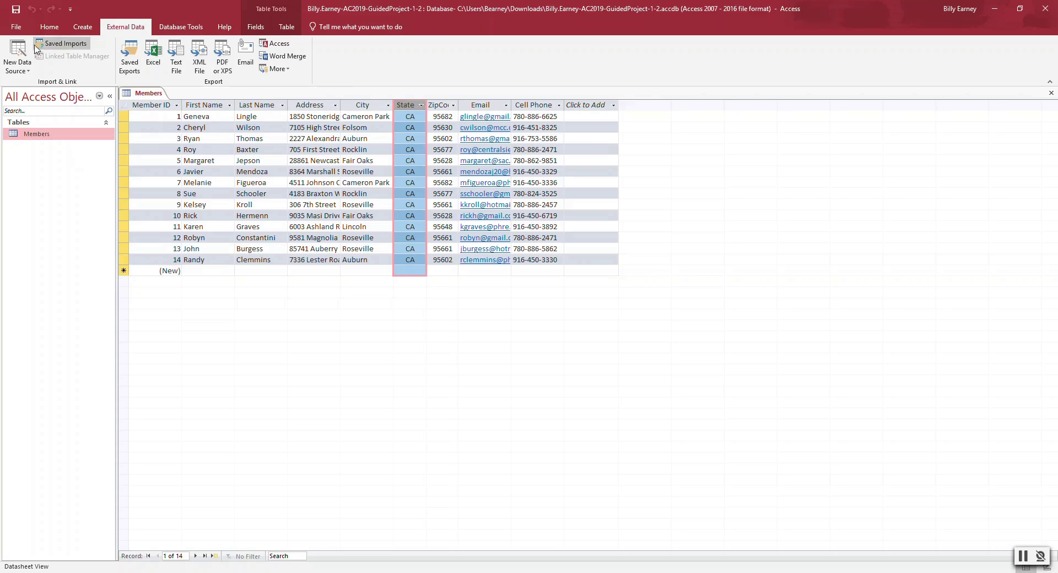
pyautogui.click(49, 31)
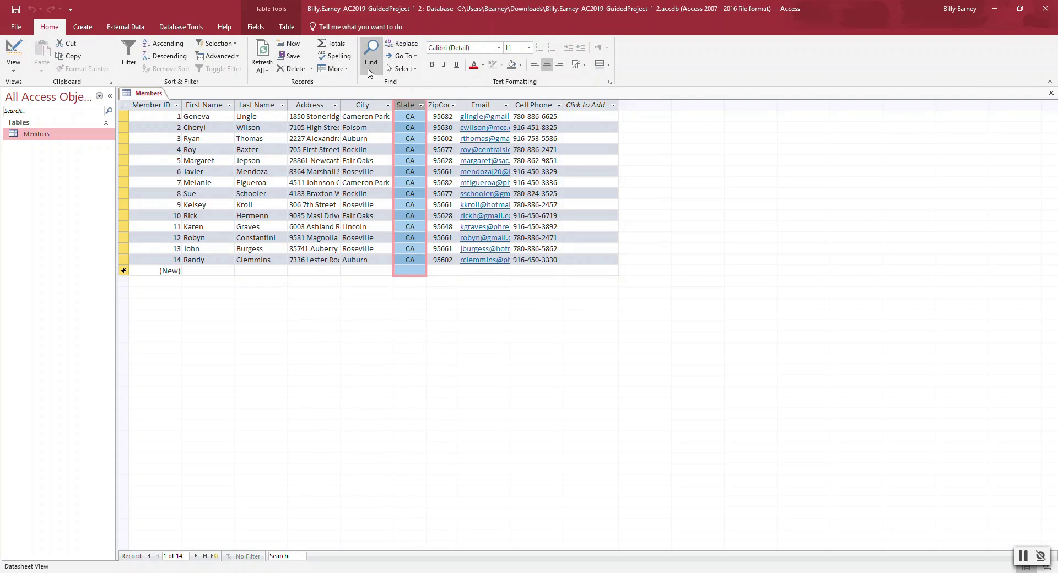
# - Hide the State column with More > Hide Fields and save the table layout
pyautogui.click(347, 71)
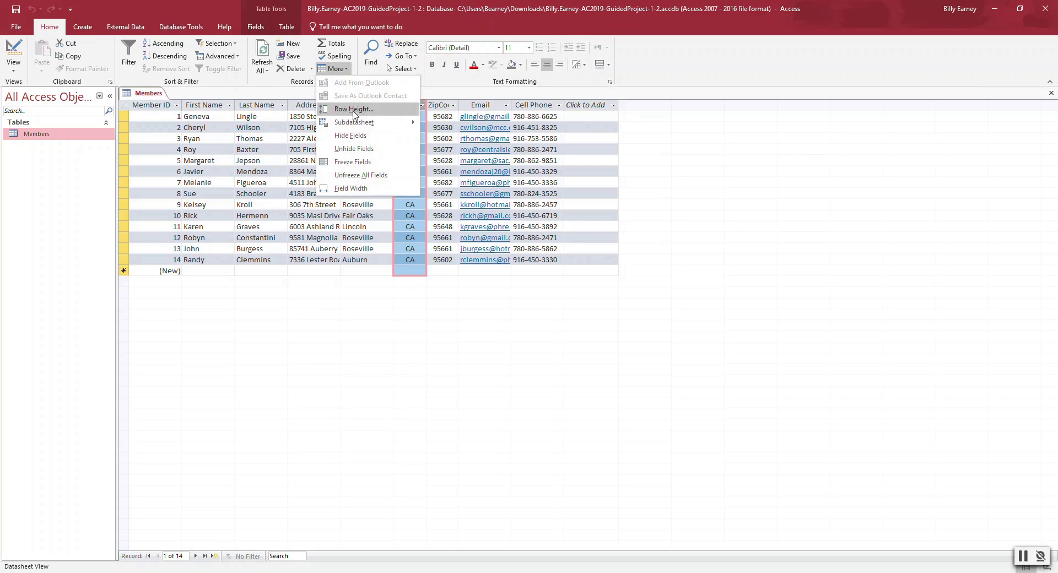
pyautogui.click(356, 137)
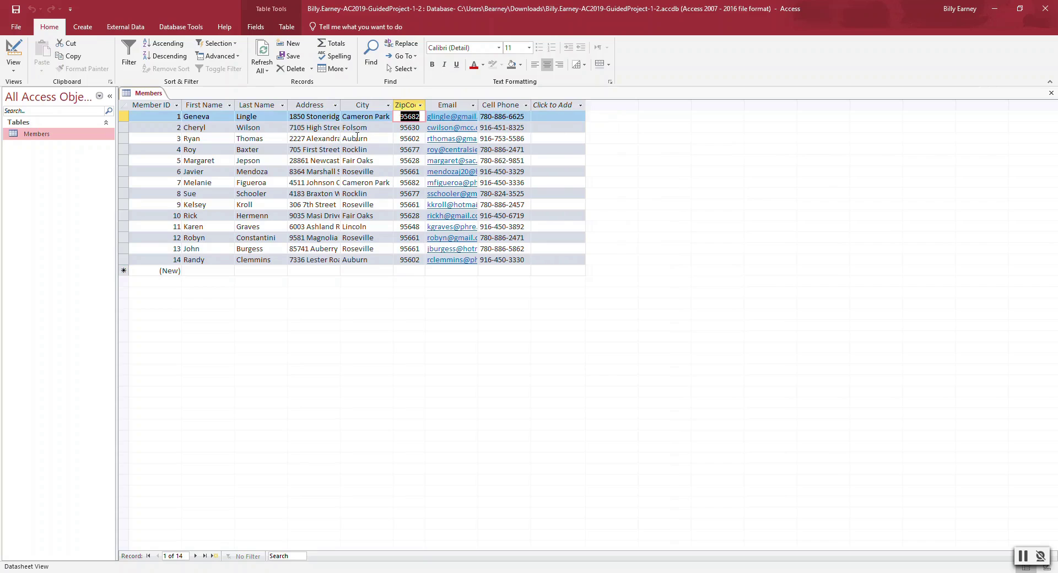
pyautogui.click(15, 9)
# - Sort the Members records by City from A to Z, Auburn through Roseville
pyautogui.click(388, 105)
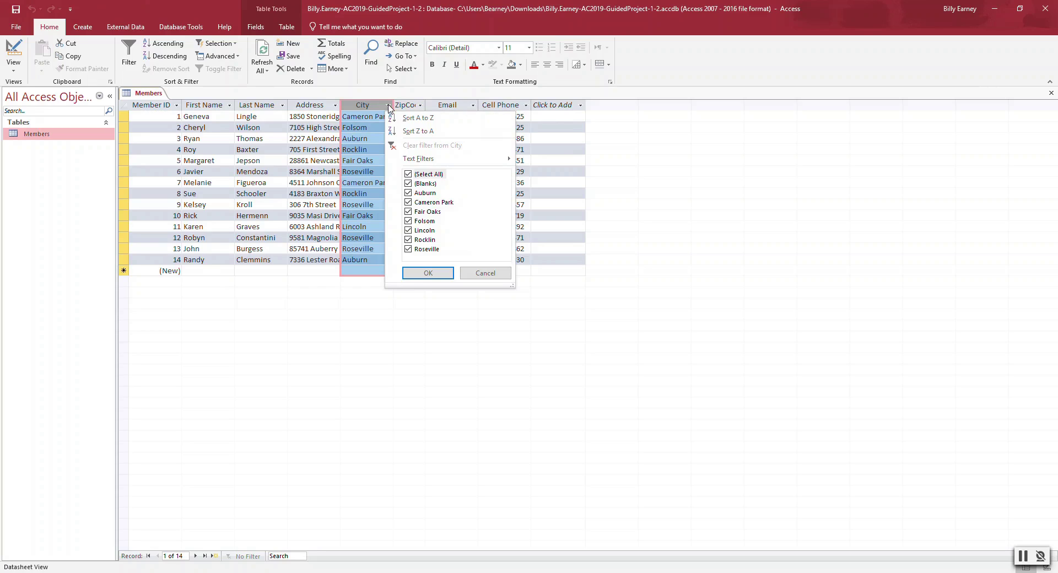
pyautogui.click(412, 117)
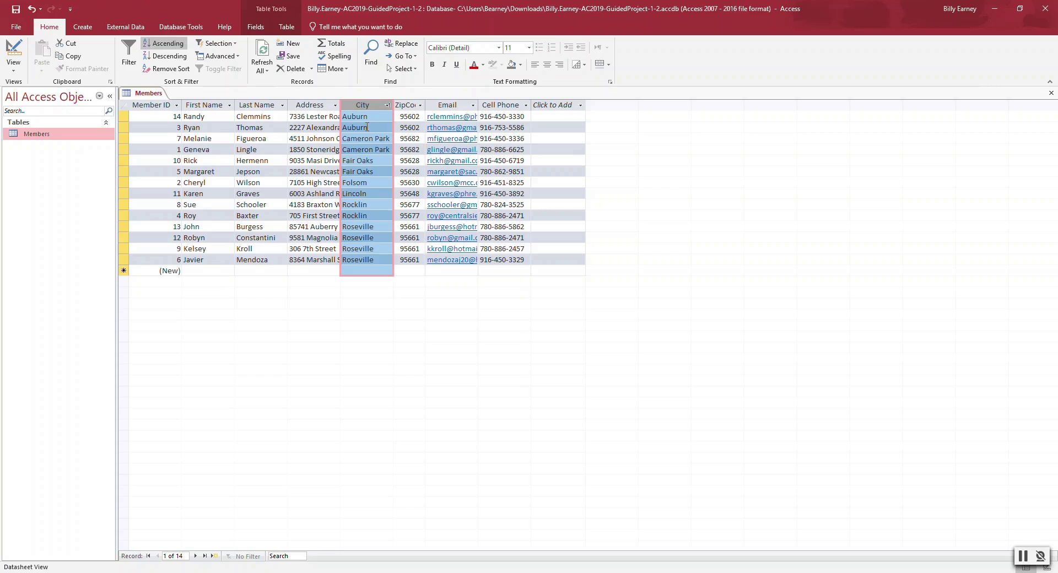
pyautogui.click(422, 106)
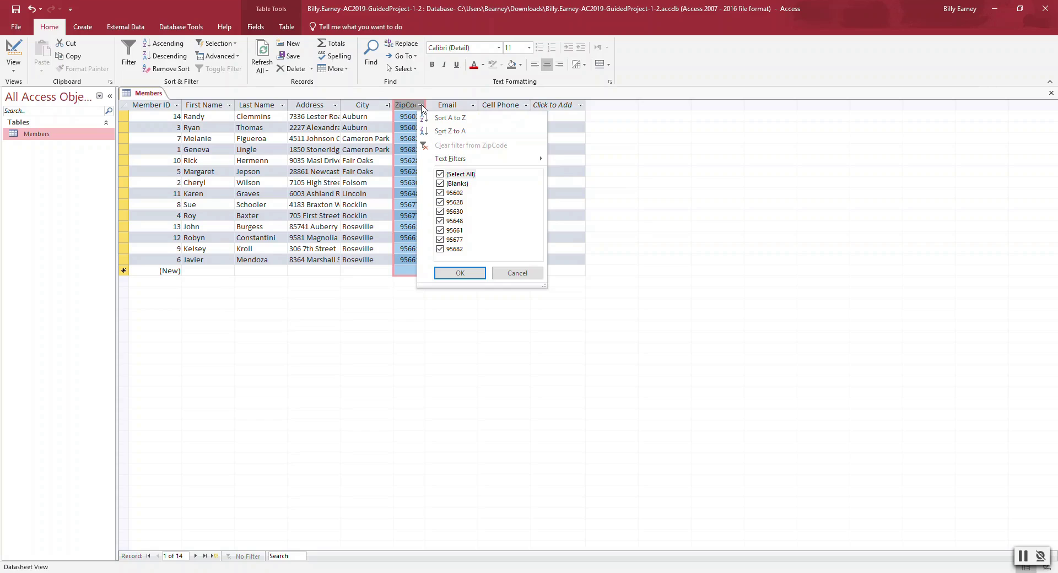
# - Move ZipCode after Last Name, sort ascending by ZipCode, then remove the sort
pyautogui.click(408, 106)
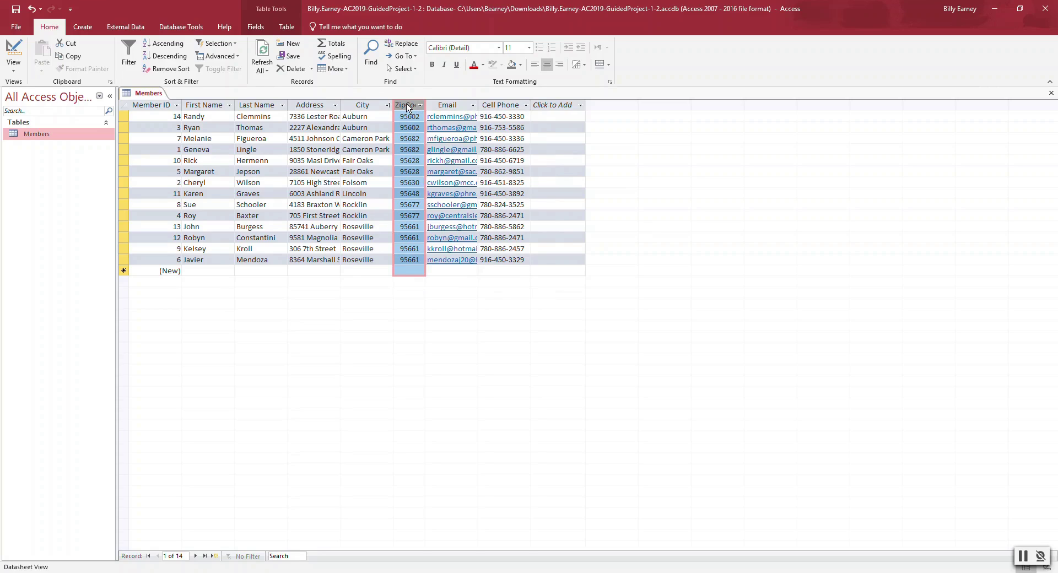
pyautogui.moveTo(407, 107); pyautogui.dragTo(299, 103)
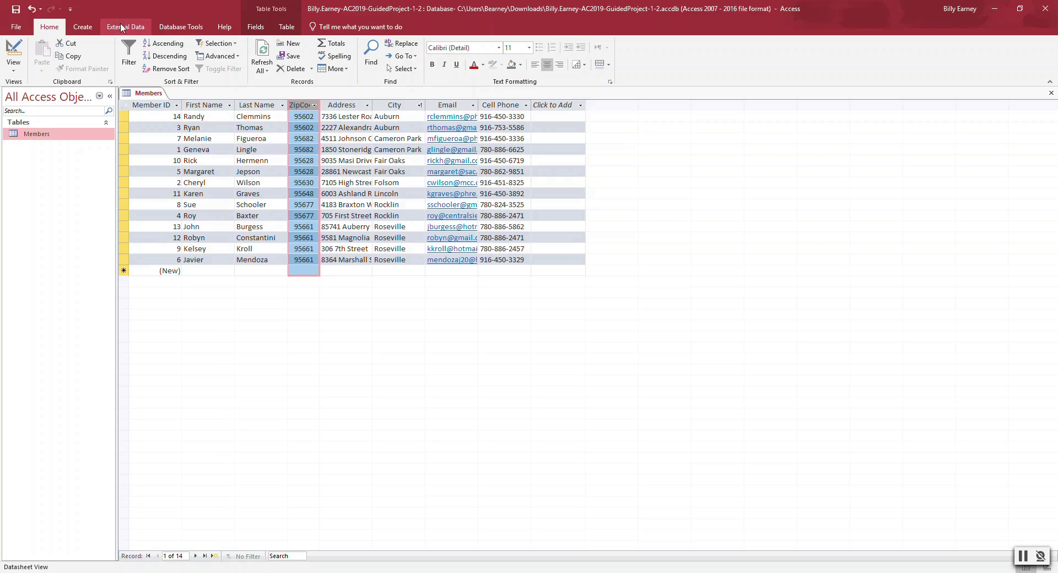
pyautogui.click(174, 47)
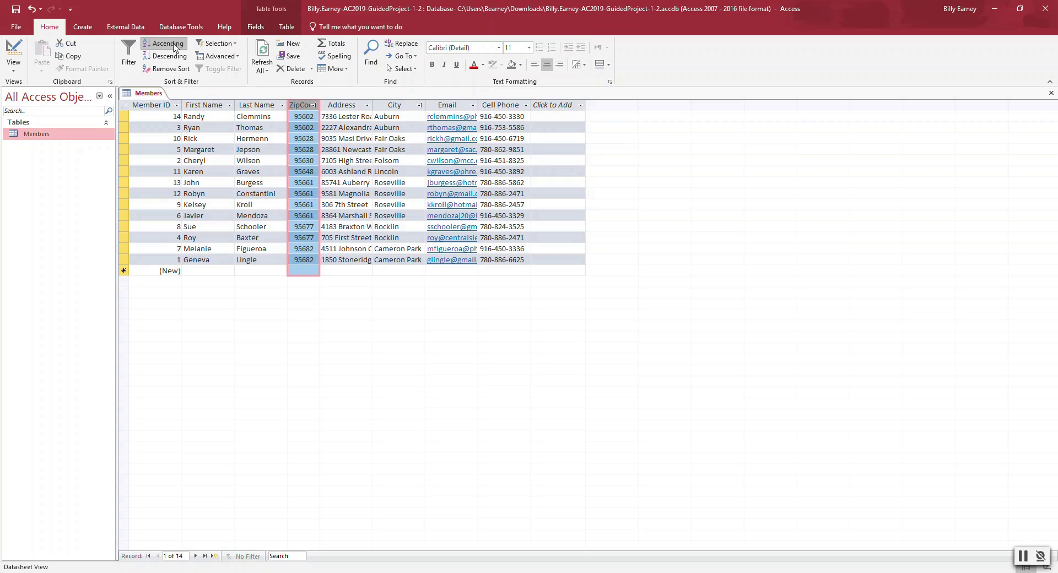
pyautogui.click(172, 69)
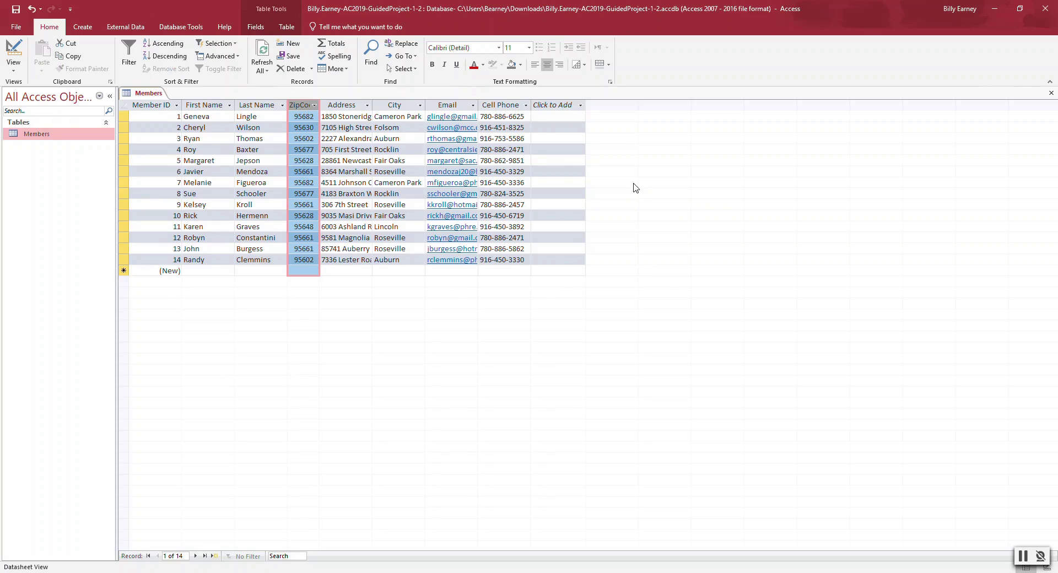
pyautogui.click(560, 182)
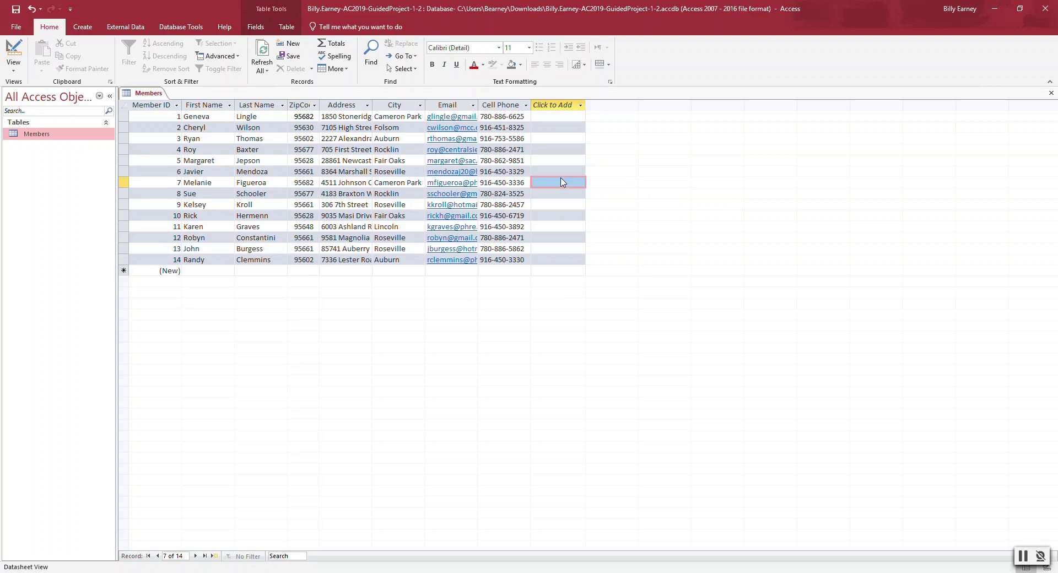
# - Place the ZipCode column back between City and Email, keeping Member ID order
pyautogui.moveTo(300, 104); pyautogui.dragTo(303, 104)
pyautogui.doubleClick(302, 104)
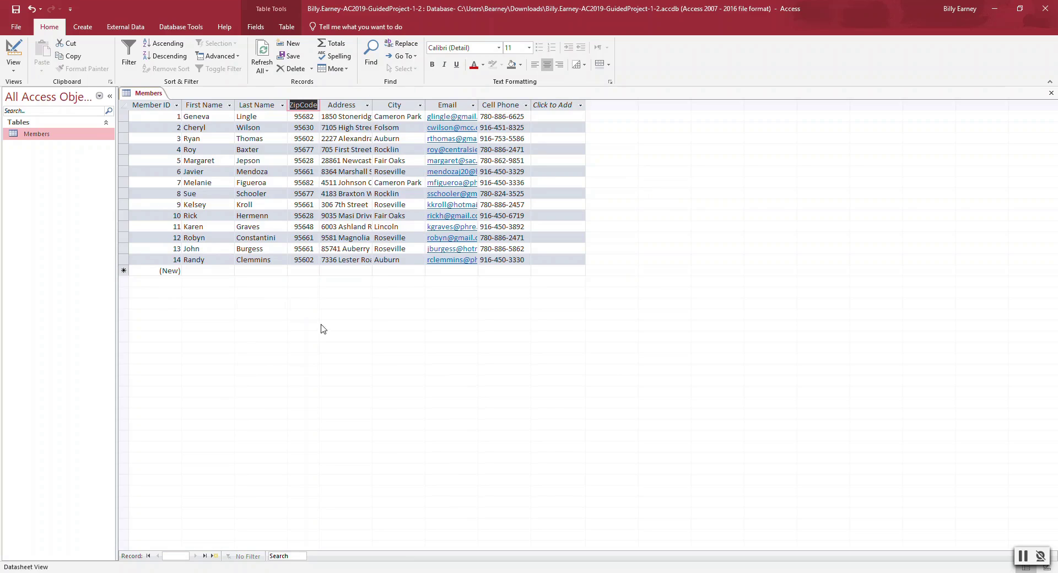
pyautogui.click(557, 160)
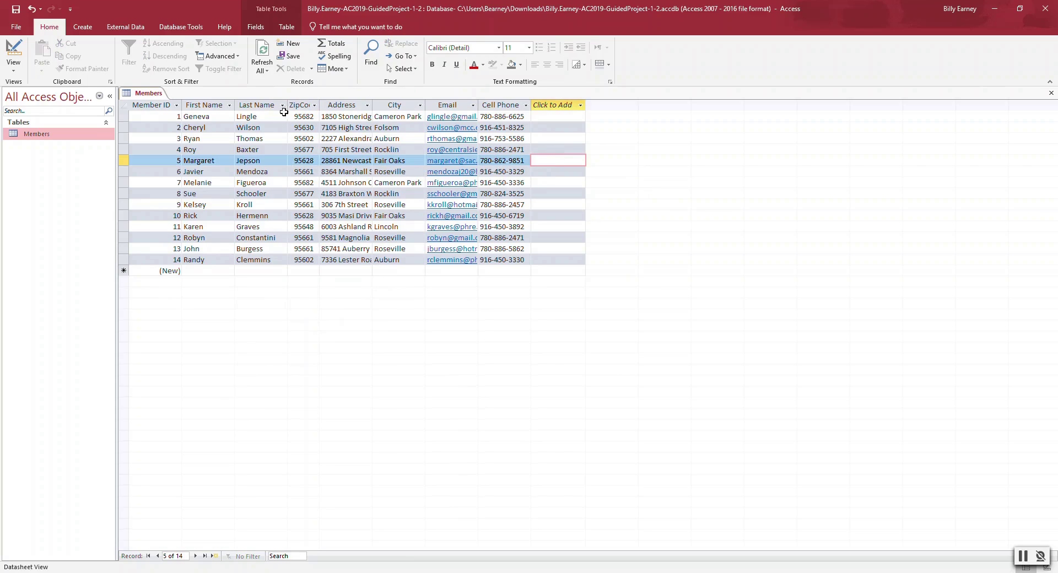
pyautogui.click(303, 106)
pyautogui.moveTo(302, 105); pyautogui.dragTo(428, 105)
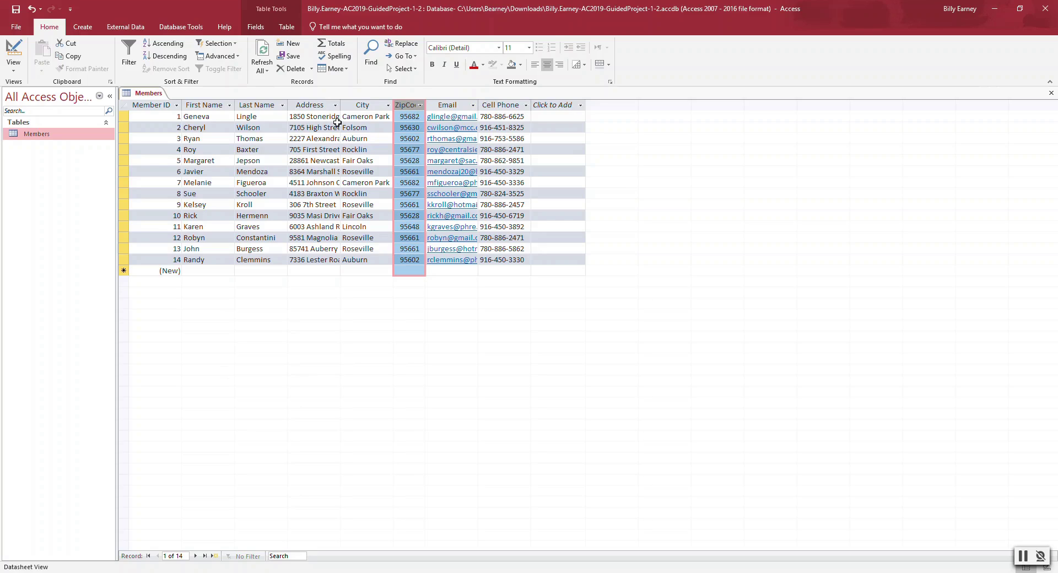
# - Filter Cell Phone to numbers beginning with 916, then clear the Cell Phone filter
pyautogui.press('Escape')
pyautogui.click(485, 127)
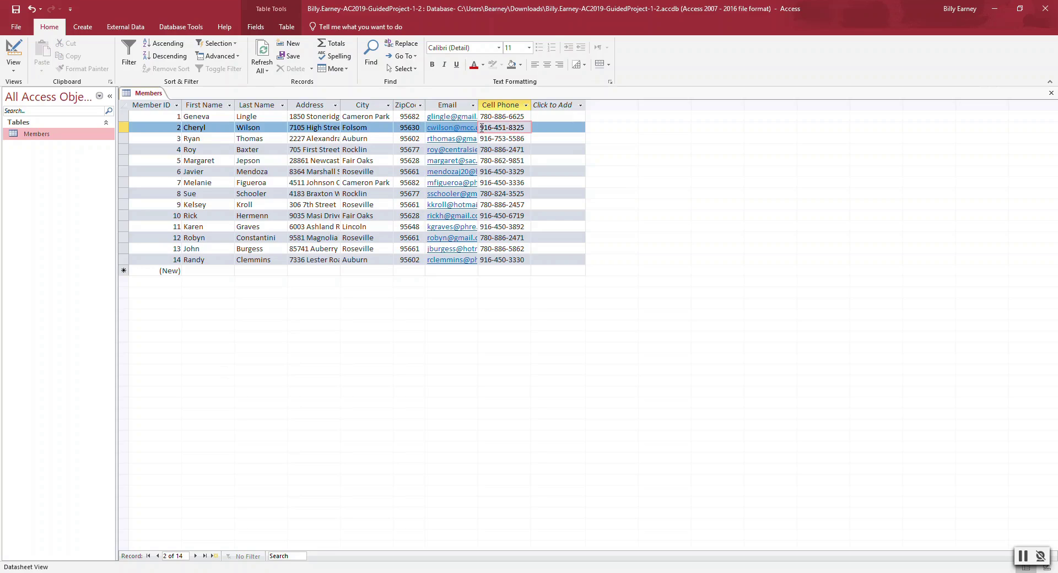
pyautogui.moveTo(479, 128); pyautogui.dragTo(491, 128)
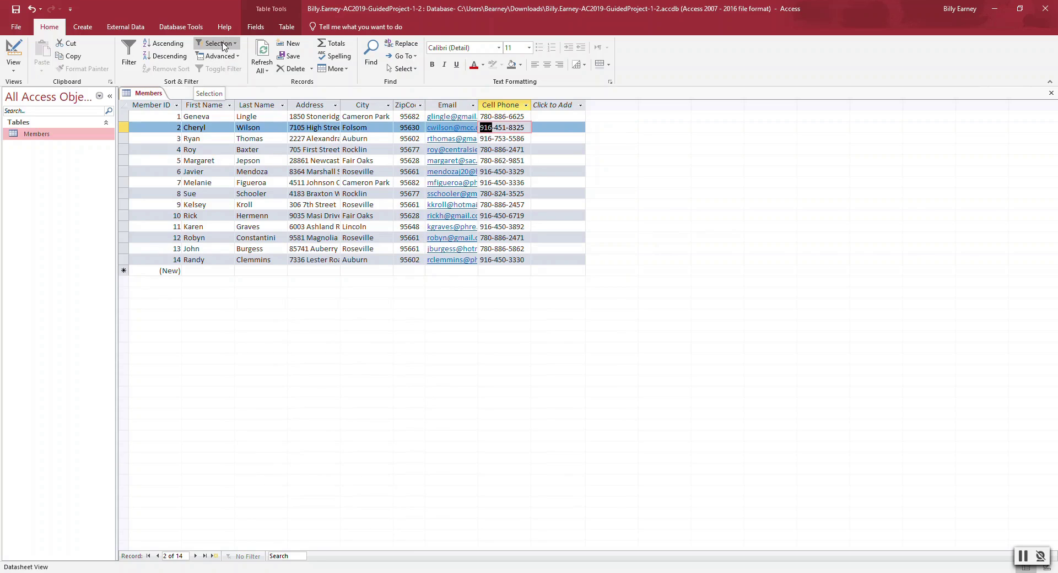
pyautogui.click(229, 44)
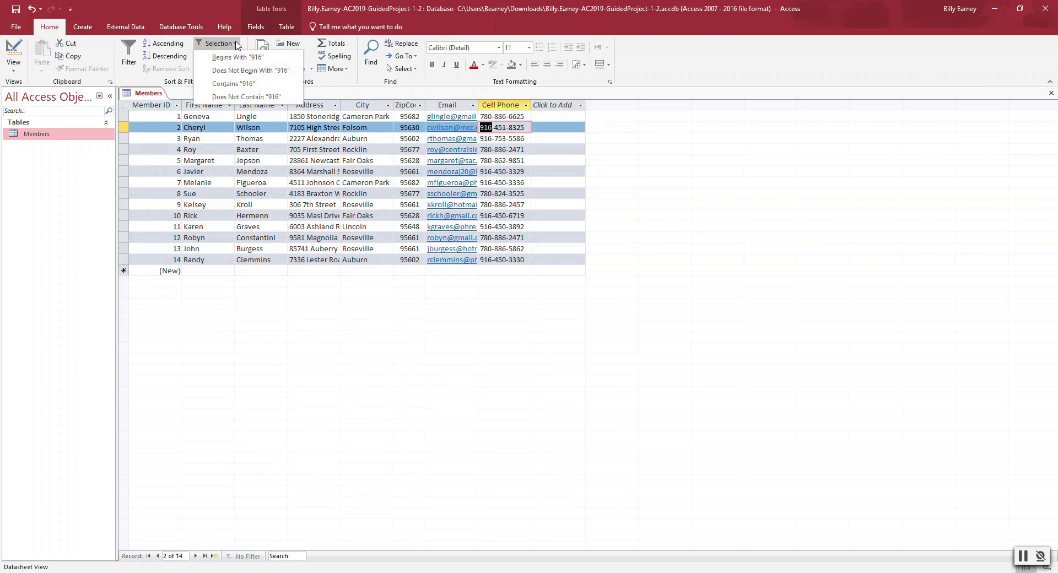
pyautogui.click(238, 57)
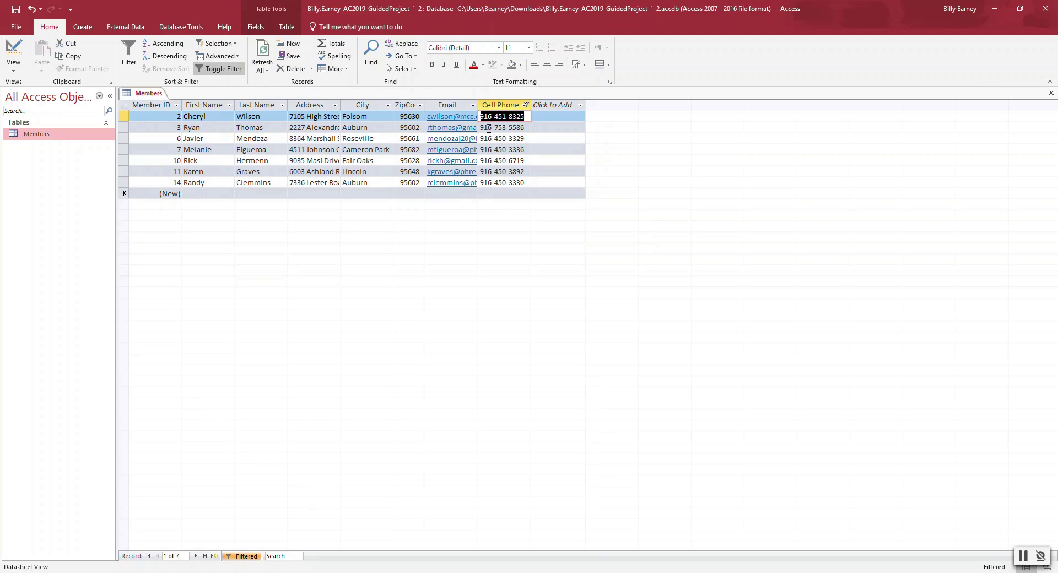
pyautogui.click(526, 106)
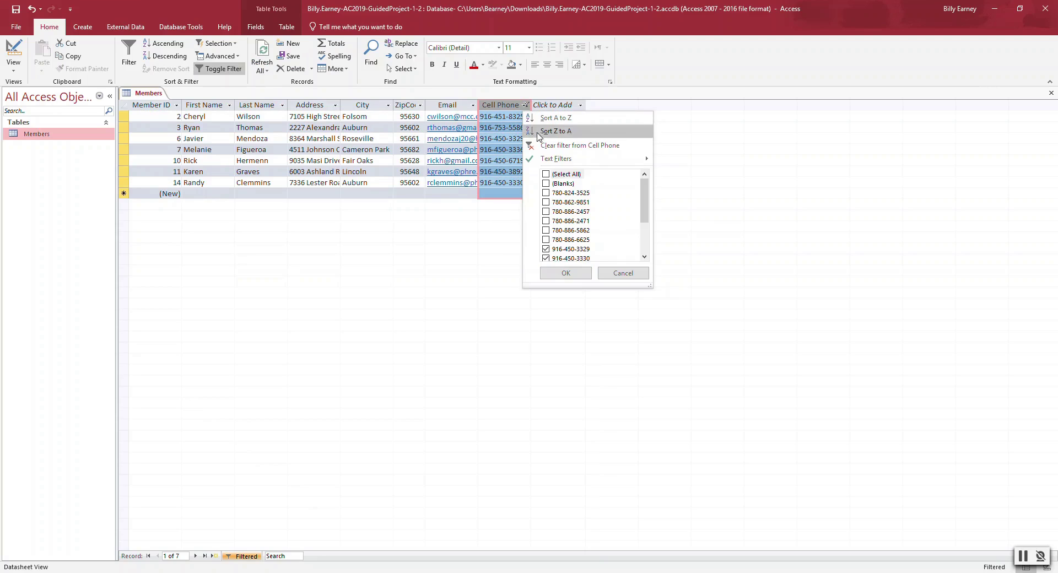
pyautogui.click(549, 146)
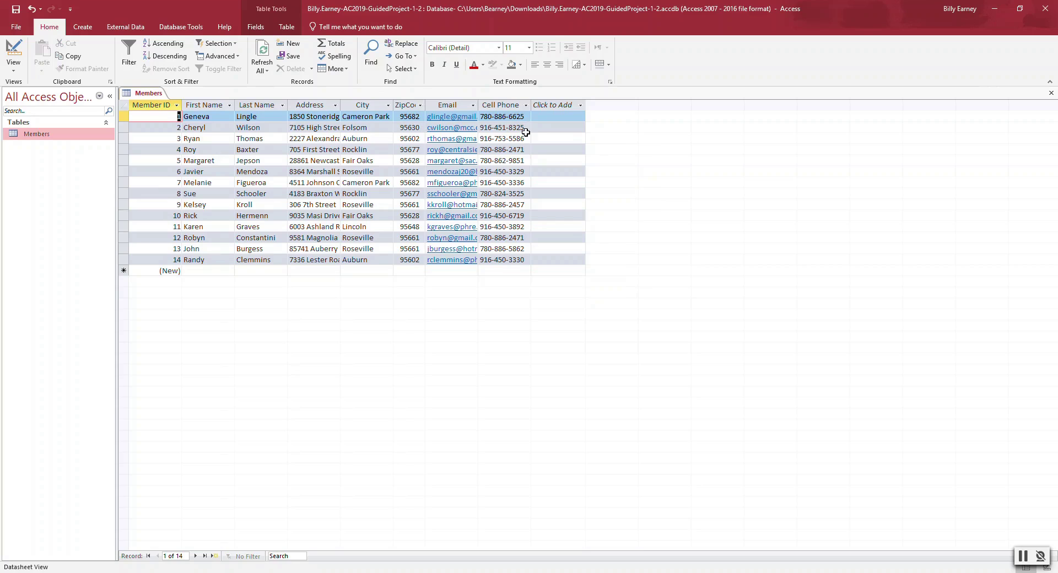
# - Apply a custom Email filter containing 'gmail', leaving 5 records
pyautogui.click(473, 105)
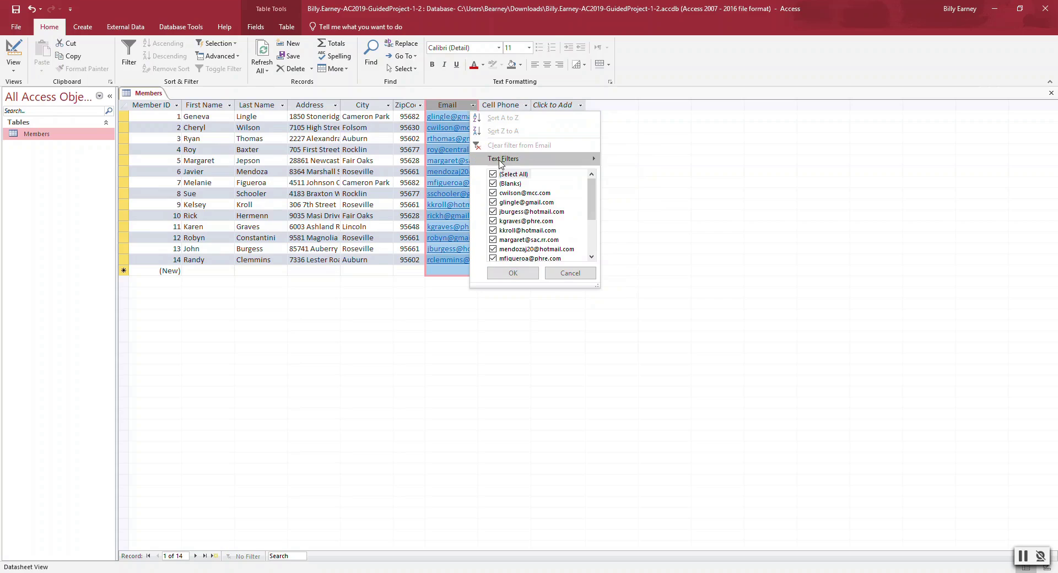
pyautogui.moveTo(503, 161)
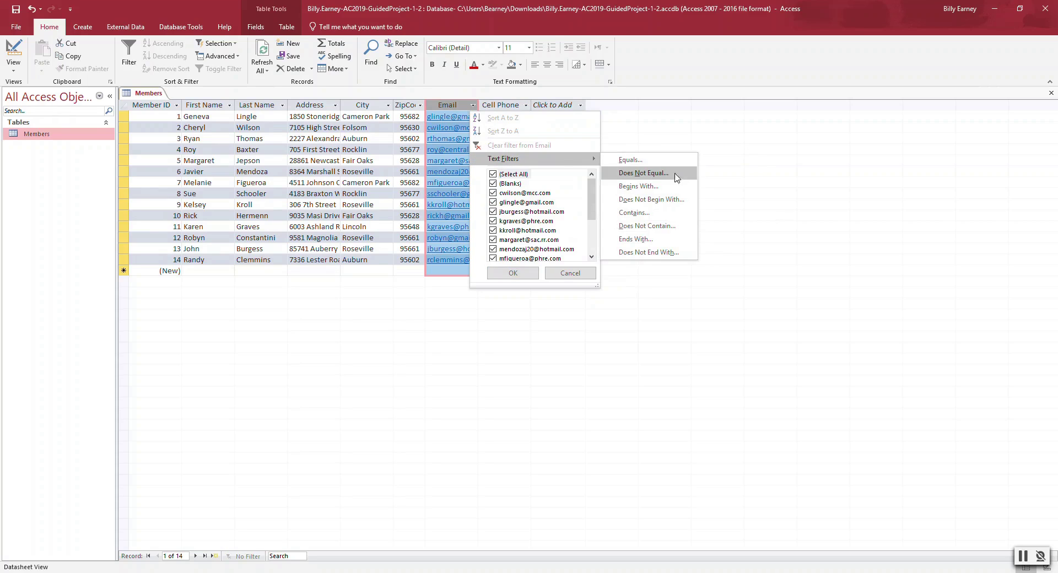
pyautogui.click(664, 213)
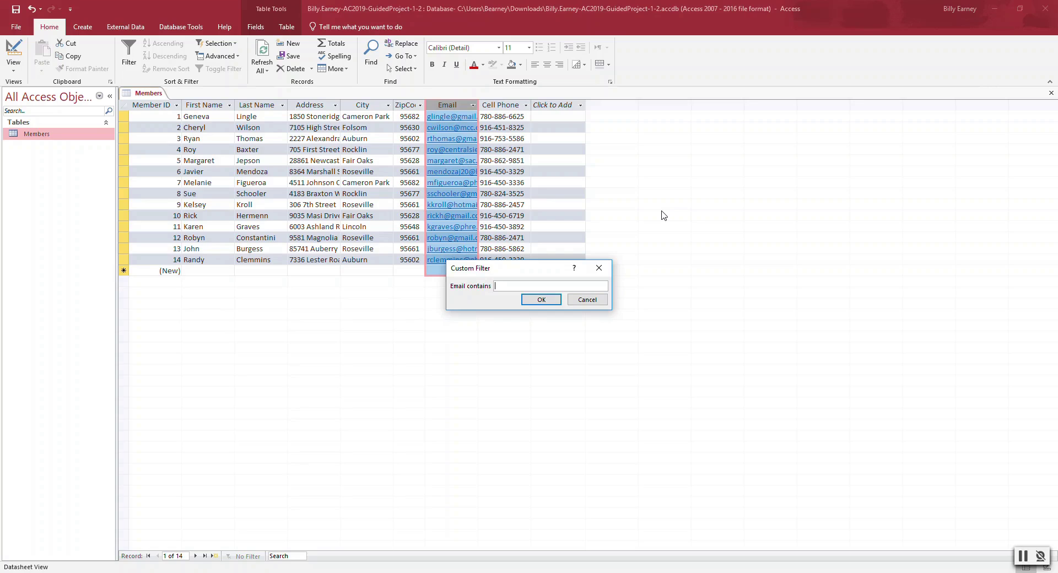
pyautogui.write('gmail')
pyautogui.click(543, 300)
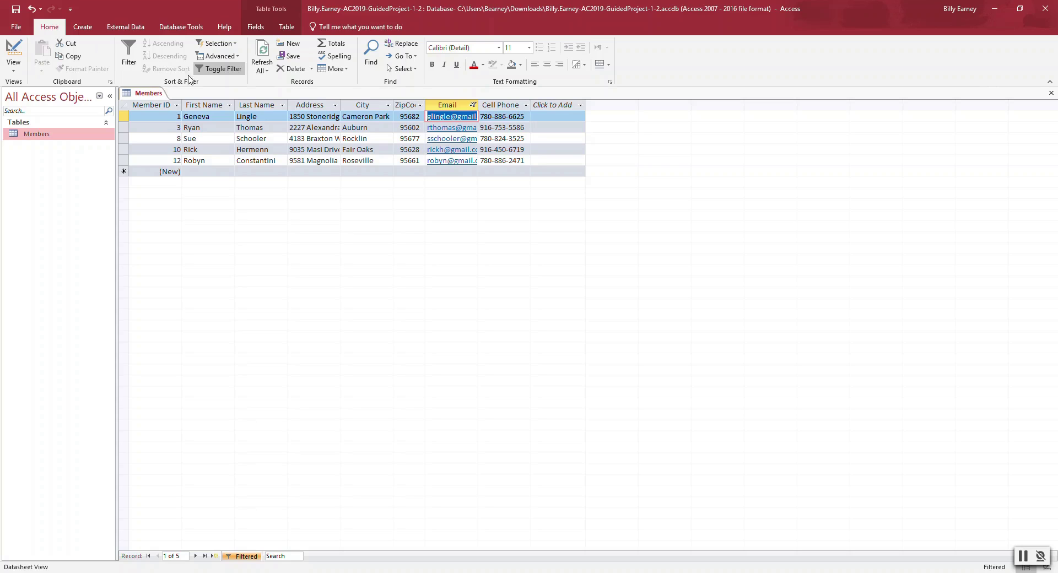
# - Toggle the gmail filter off and on, then clear the Email filter entirely
pyautogui.click(226, 71)
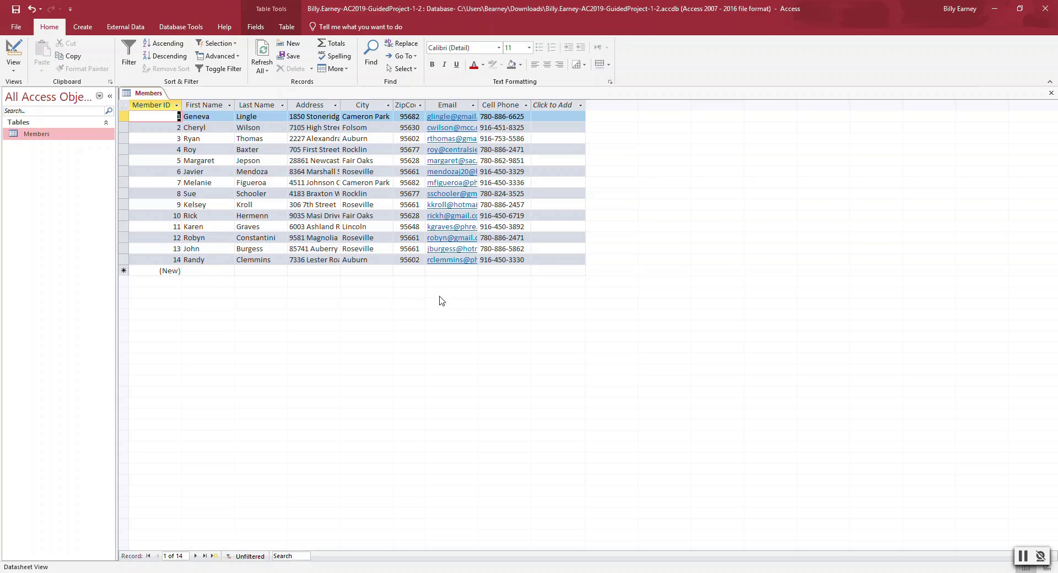
pyautogui.click(226, 75)
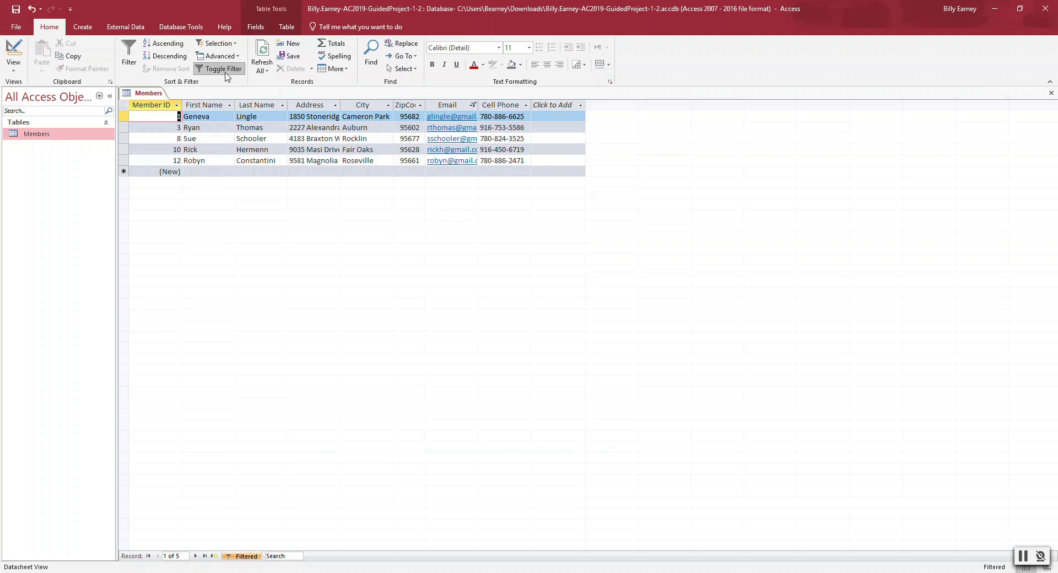
pyautogui.click(474, 105)
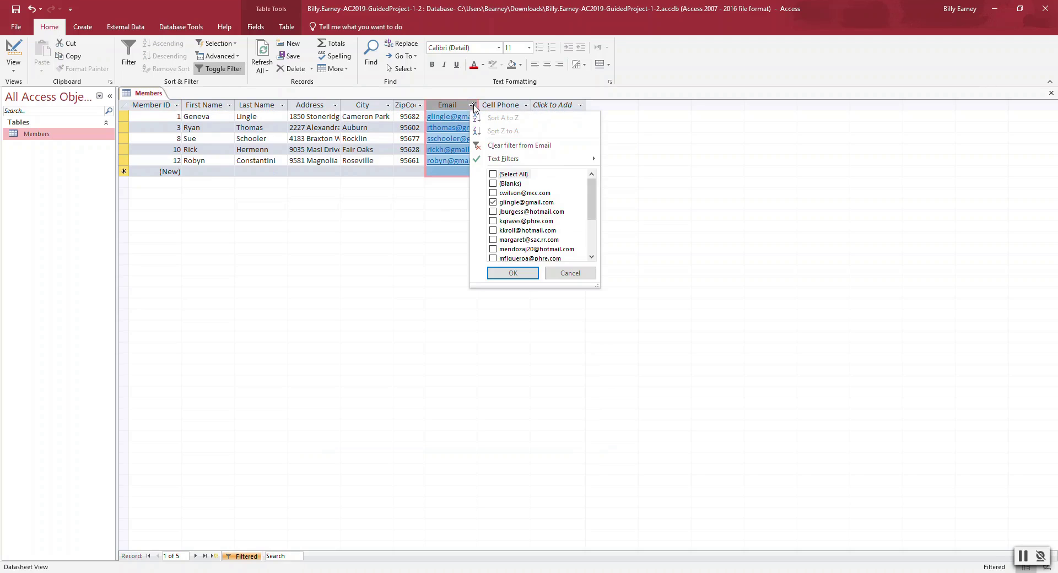
pyautogui.click(504, 146)
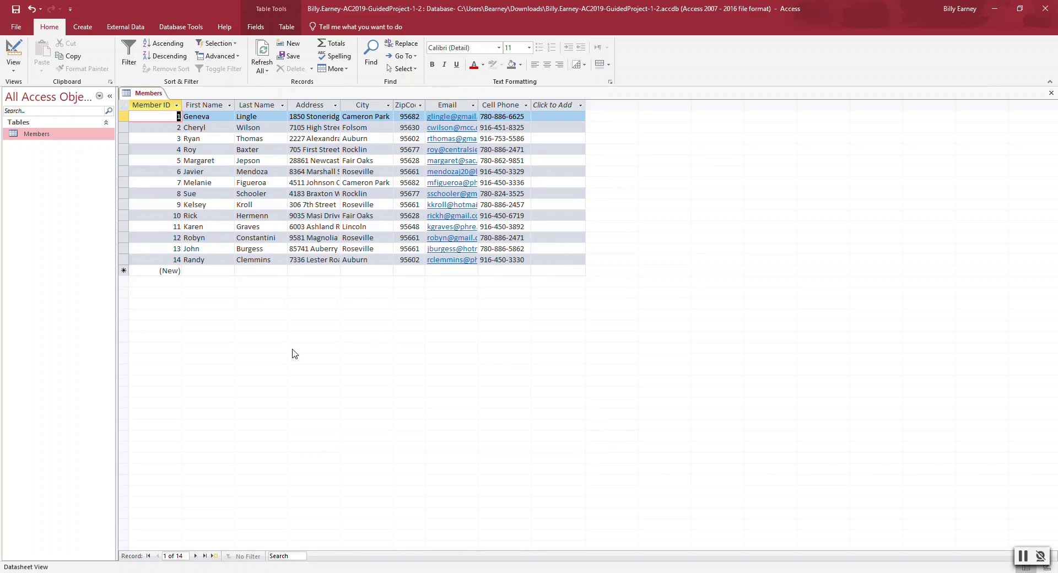
# - Close the Members table, saving its design changes
pyautogui.click(54, 136)
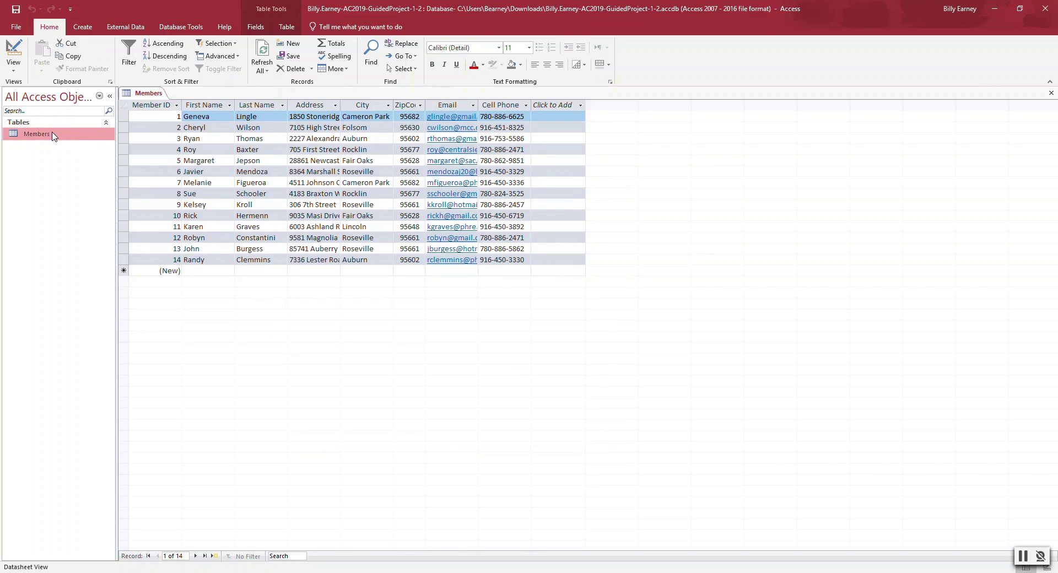
pyautogui.rightClick(54, 136)
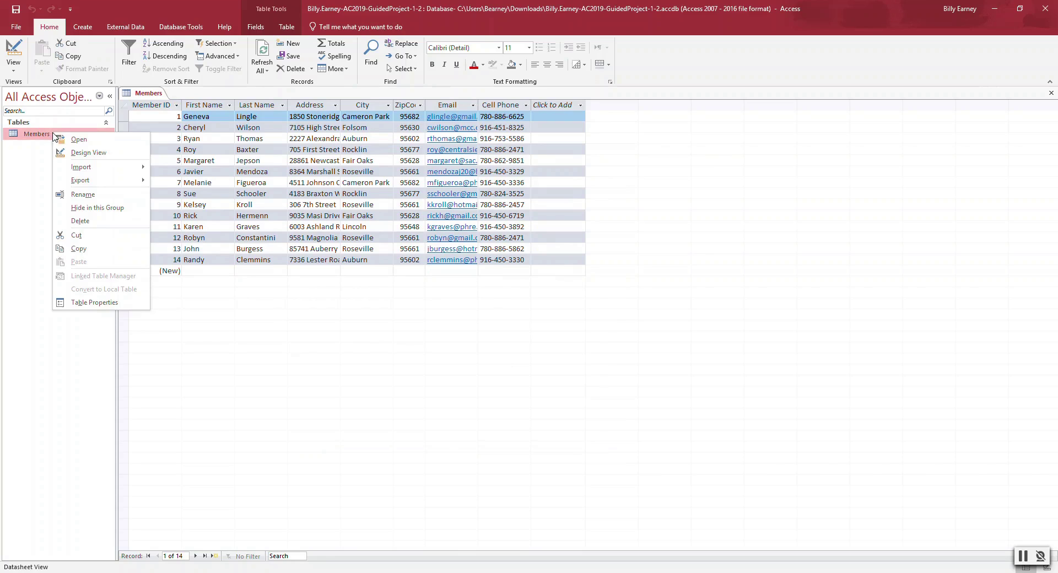
pyautogui.click(26, 181)
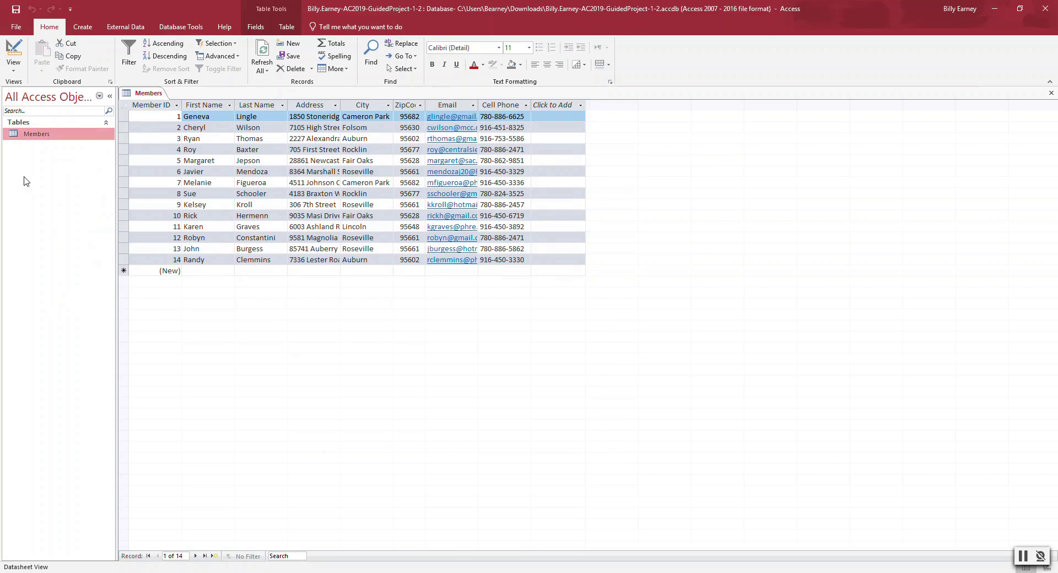
pyautogui.click(147, 94)
pyautogui.click(1051, 94)
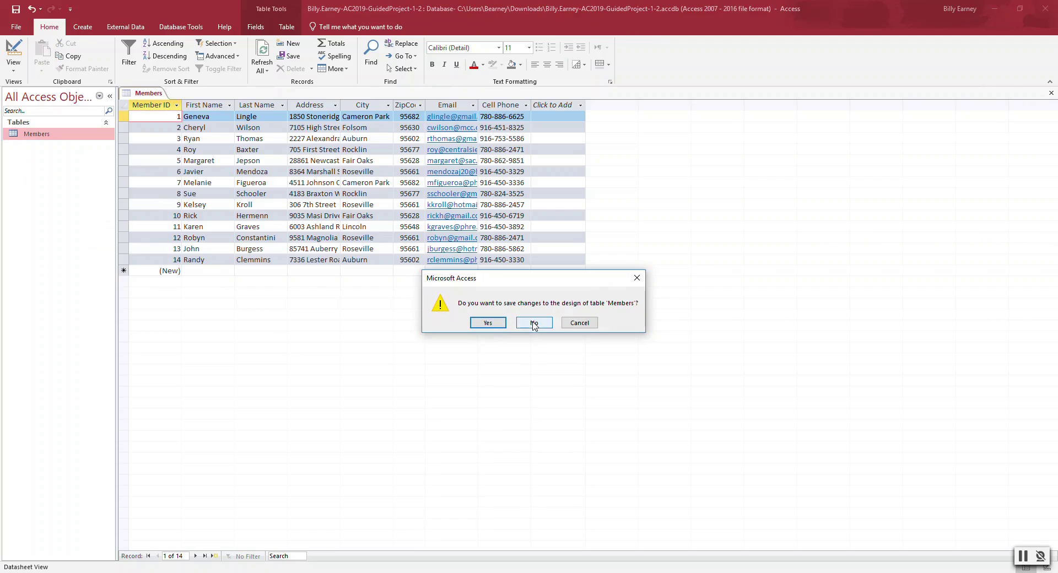
pyautogui.click(487, 324)
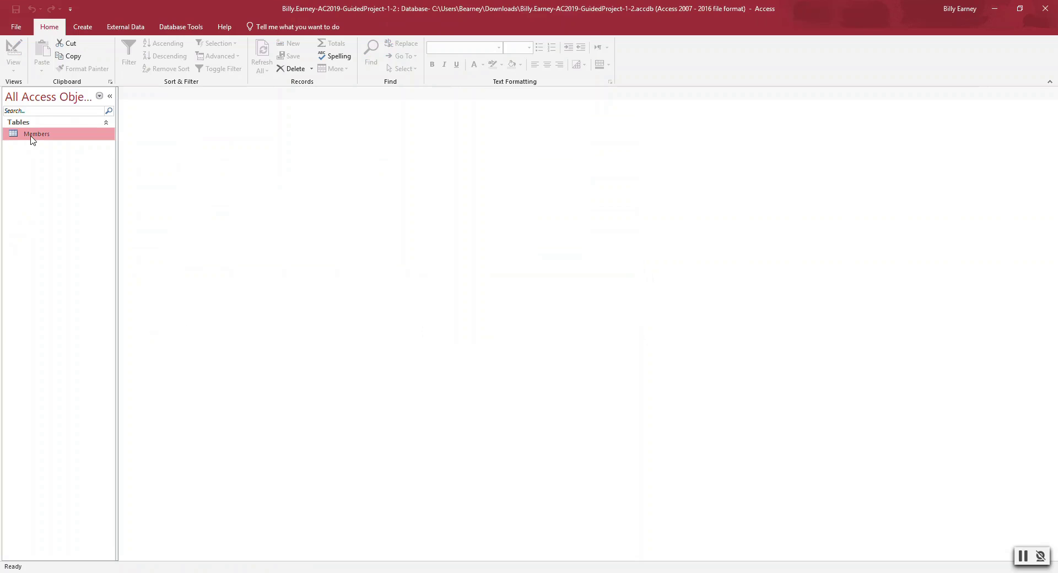
# - Reopen the Members table, close it again, and go to the File Info page
pyautogui.doubleClick(32, 135)
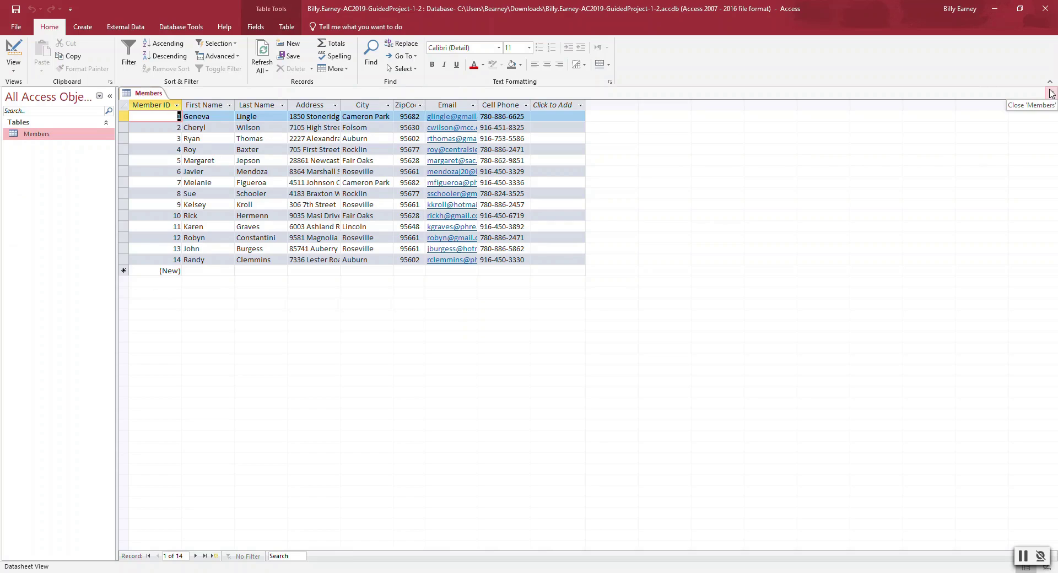
pyautogui.click(1052, 94)
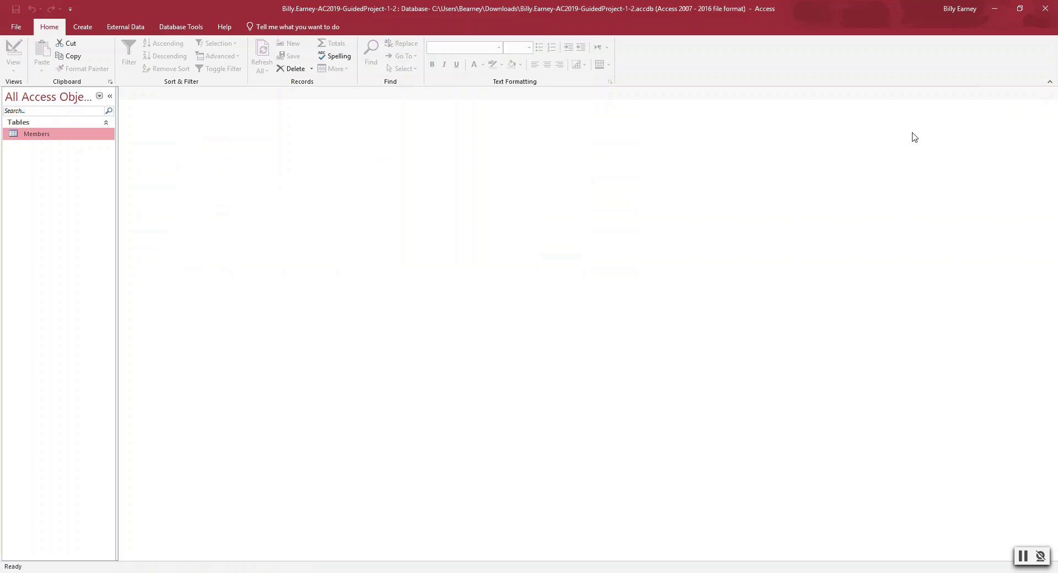
pyautogui.click(9, 25)
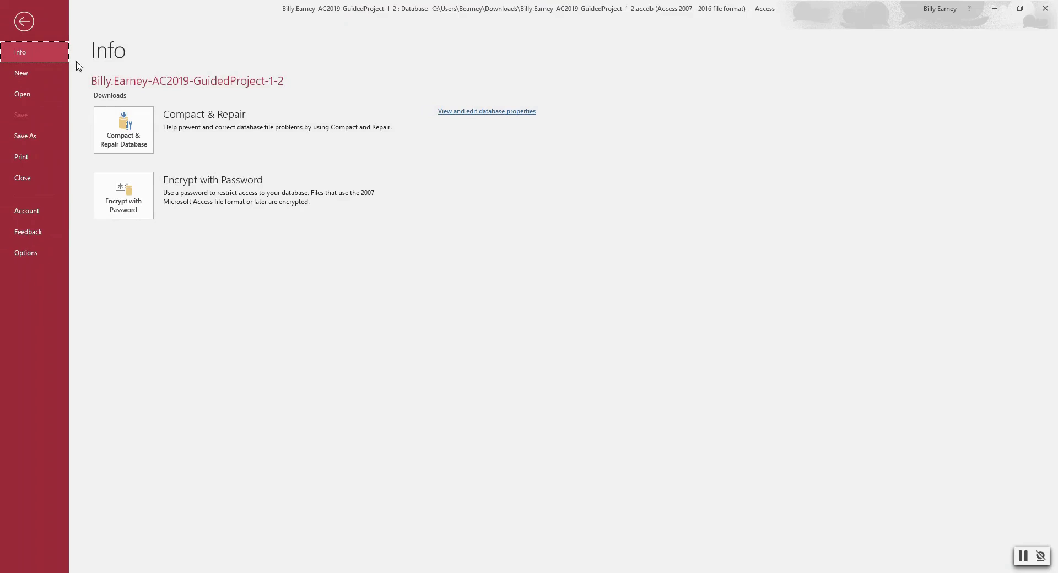
# - Set the database properties Title to 'American River Members'
pyautogui.click(496, 113)
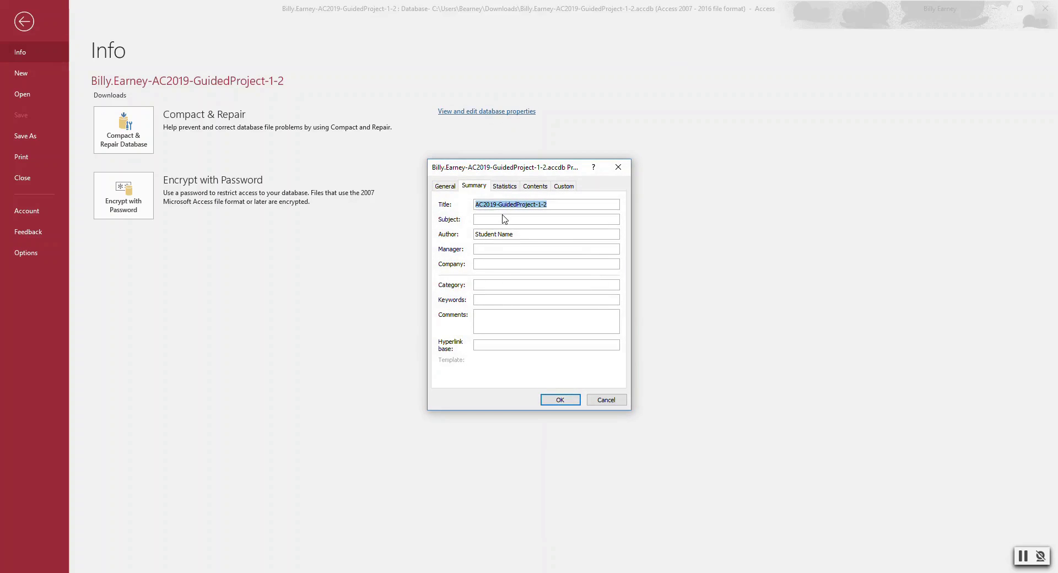
pyautogui.click(562, 203)
pyautogui.press('BackSpace')
pyautogui.press('BackSpace')
pyautogui.press('BackSpace')
pyautogui.press('BackSpace')
pyautogui.press('BackSpace')
pyautogui.press('BackSpace')
pyautogui.press('BackSpace')
pyautogui.press('BackSpace')
pyautogui.press('BackSpace')
pyautogui.press('BackSpace')
pyautogui.press('BackSpace')
pyautogui.press('BackSpace')
pyautogui.press('BackSpace')
pyautogui.press('BackSpace')
pyautogui.press('BackSpace')
pyautogui.press('BackSpace')
pyautogui.press('BackSpace')
pyautogui.press('BackSpace')
pyautogui.press('BackSpace')
pyautogui.press('BackSpace')
pyautogui.write('American River Members')
# - Enter the author's name and Company ARCC, save the properties, and return to the main window
pyautogui.press('BackSpace')
pyautogui.press('BackSpace')
pyautogui.press('BackSpace')
pyautogui.press('BackSpace')
pyautogui.press('BackSpace')
pyautogui.press('BackSpace')
pyautogui.press('BackSpace')
pyautogui.press('BackSpace')
pyautogui.press('BackSpace')
pyautogui.press('BackSpace')
pyautogui.press('BackSpace')
pyautogui.press('BackSpace')
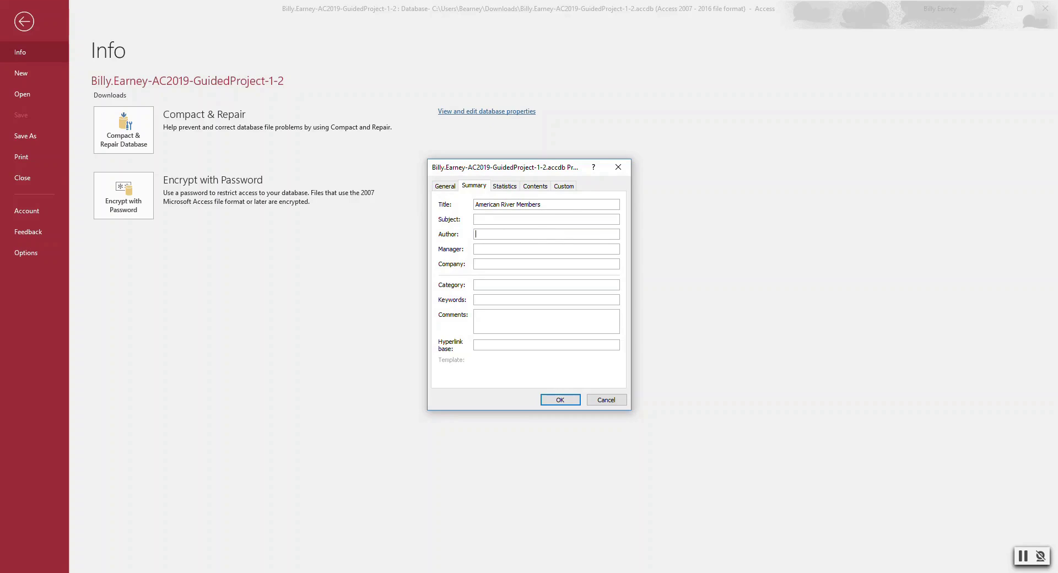
pyautogui.click(528, 263)
pyautogui.write('ARCC')
pyautogui.click(556, 401)
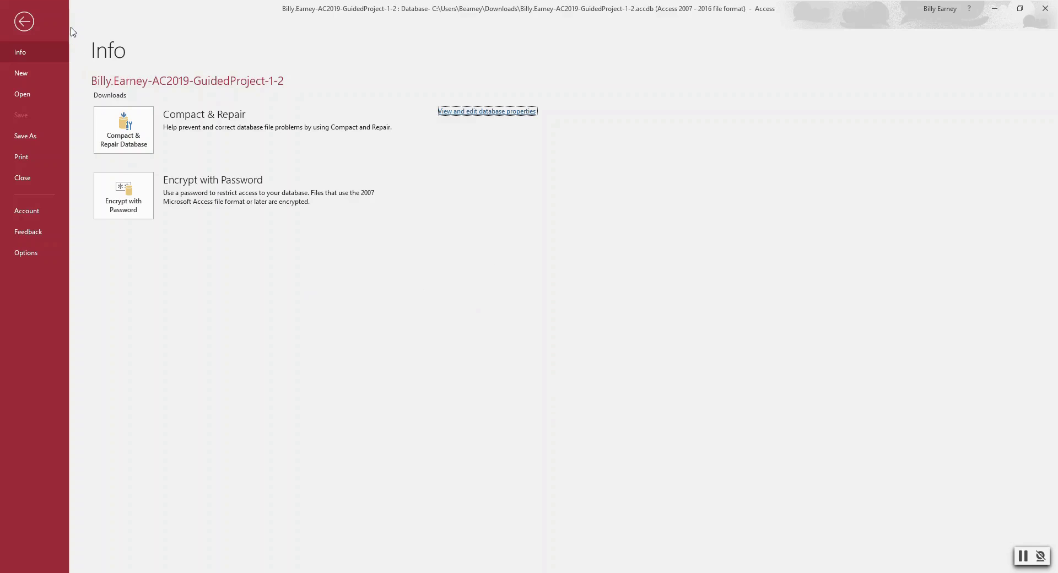
pyautogui.click(33, 16)
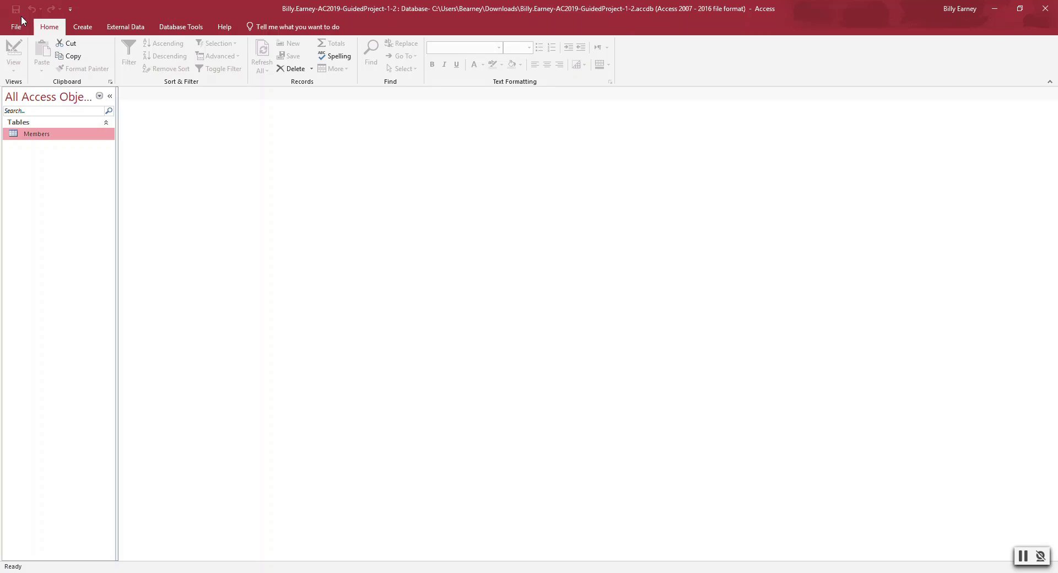